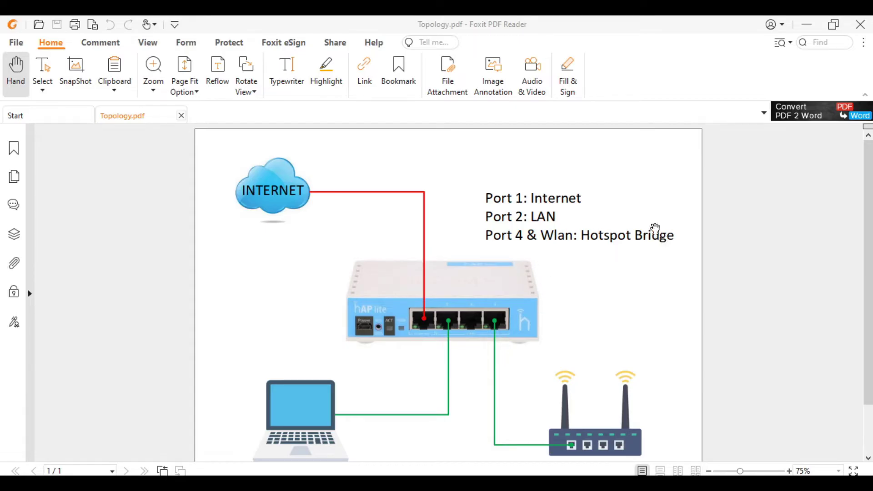
# - Minimize the topology document and rename ether1 to ether1-ISP
pyautogui.click(807, 25)
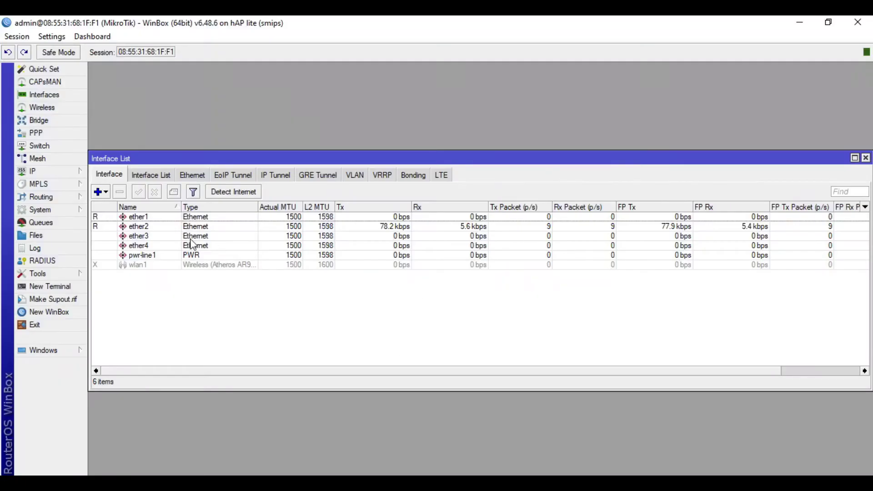
pyautogui.click(173, 218)
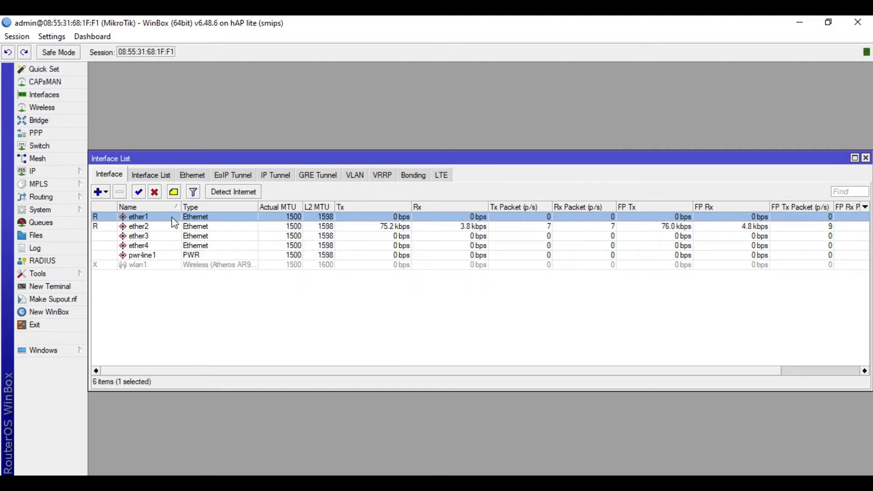
pyautogui.doubleClick(173, 218)
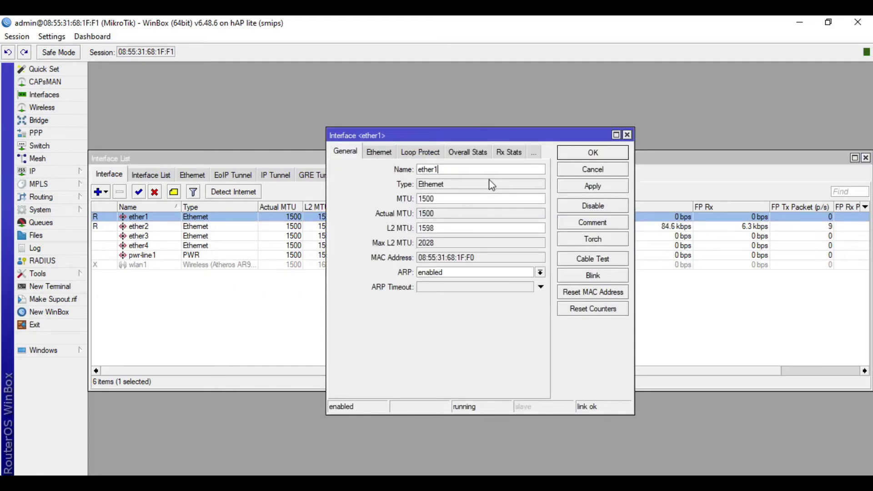
pyautogui.write('-ISP')
pyautogui.click(605, 155)
# - Rename ether2 to ether2-LAN and enable the disabled wlan1 interface
pyautogui.doubleClick(295, 227)
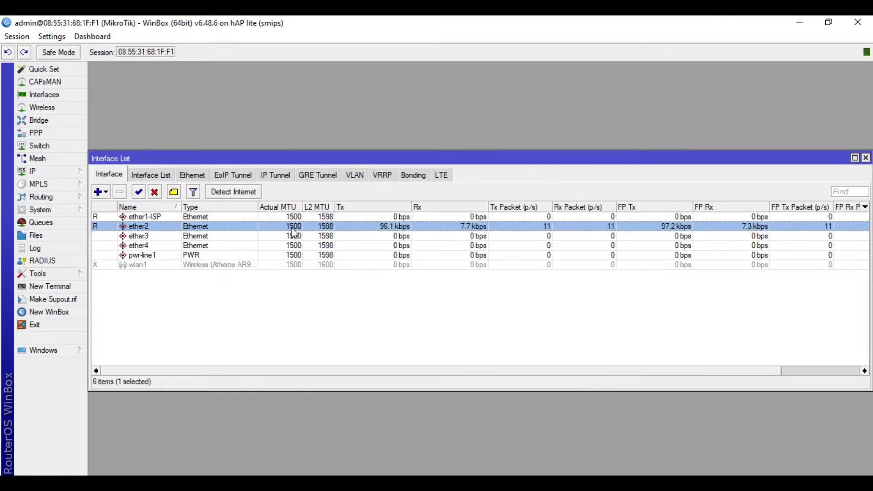
pyautogui.click(467, 170)
pyautogui.write('-LAN')
pyautogui.click(593, 154)
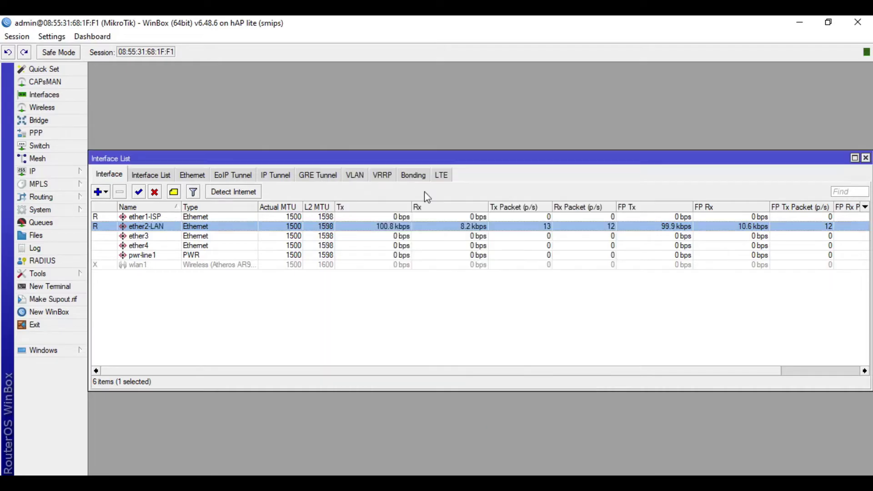
pyautogui.click(173, 265)
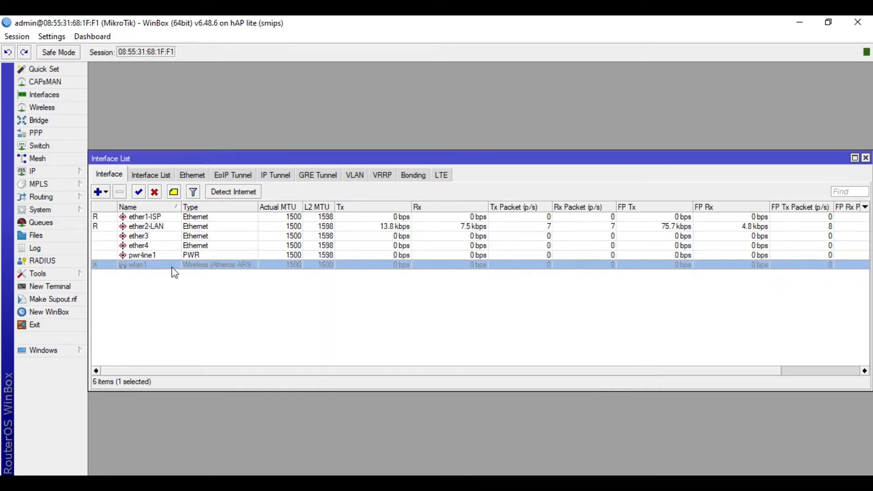
pyautogui.click(139, 192)
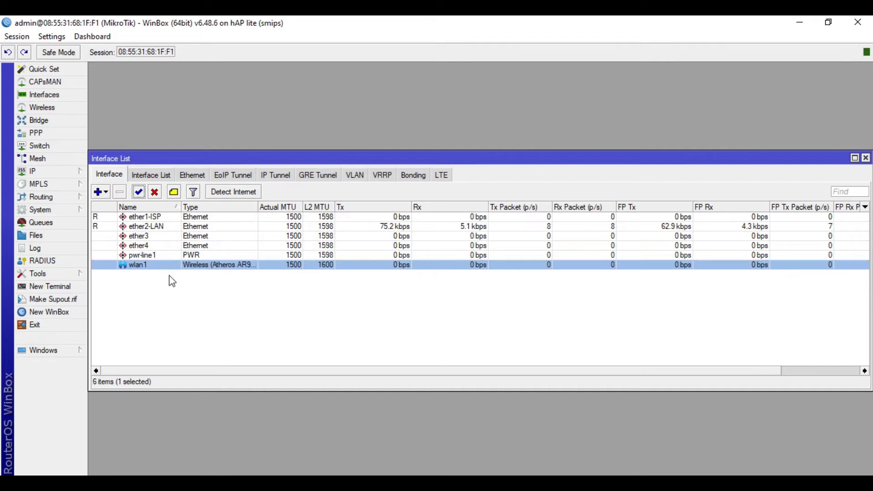
# - Set wlan1 to ap bridge mode, replace SSID MikroTik with Jat-Hotspot, and apply
pyautogui.doubleClick(171, 267)
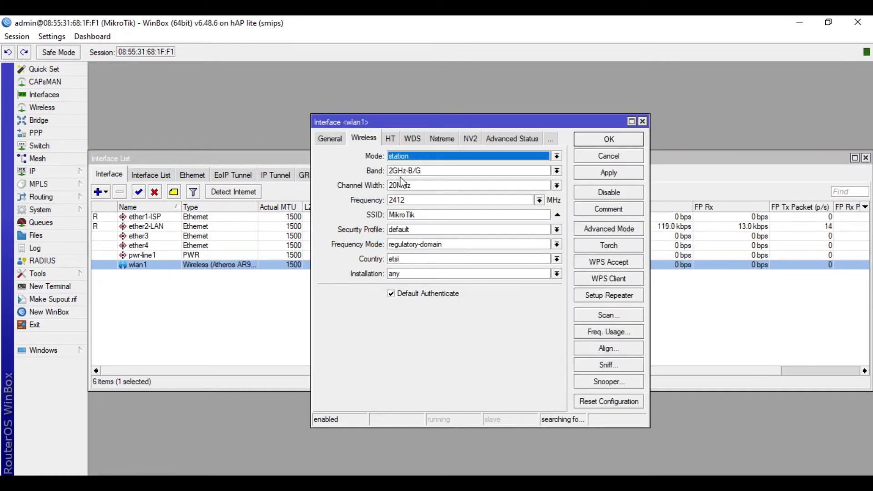
pyautogui.click(450, 159)
pyautogui.click(445, 177)
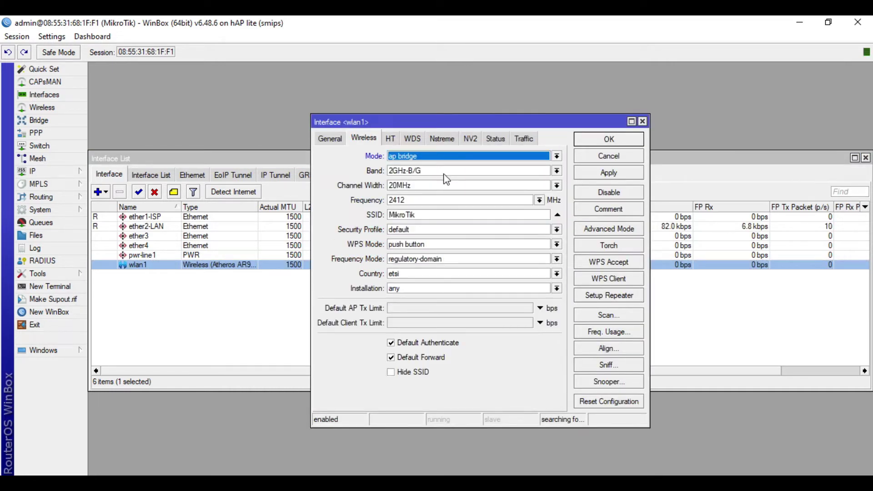
pyautogui.click(425, 215)
pyautogui.doubleClick(427, 214)
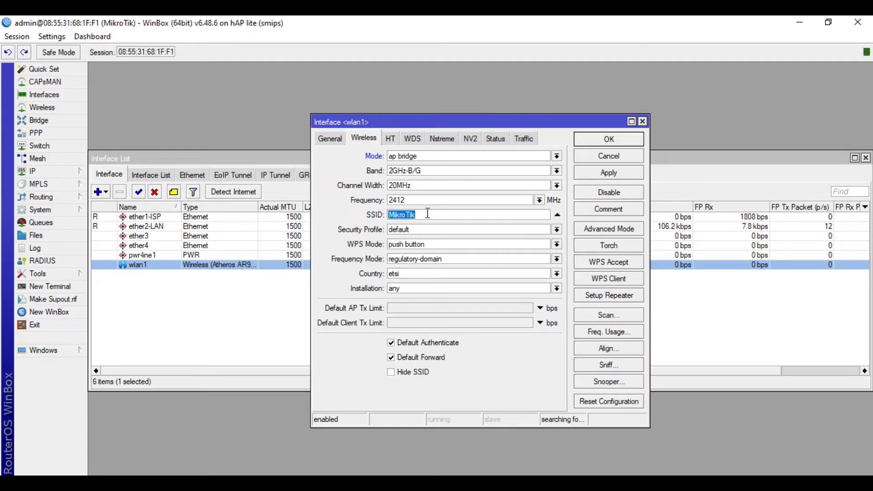
pyautogui.write('Jat')
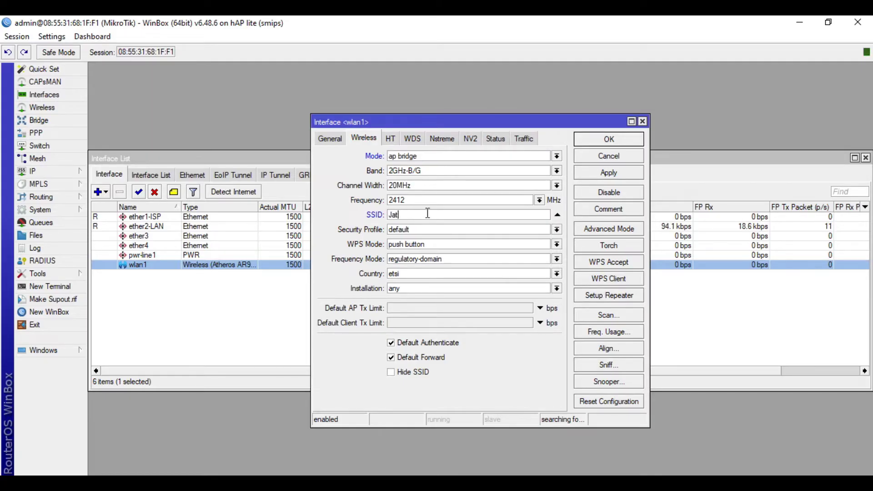
pyautogui.write('-Hotsp')
pyautogui.click(624, 176)
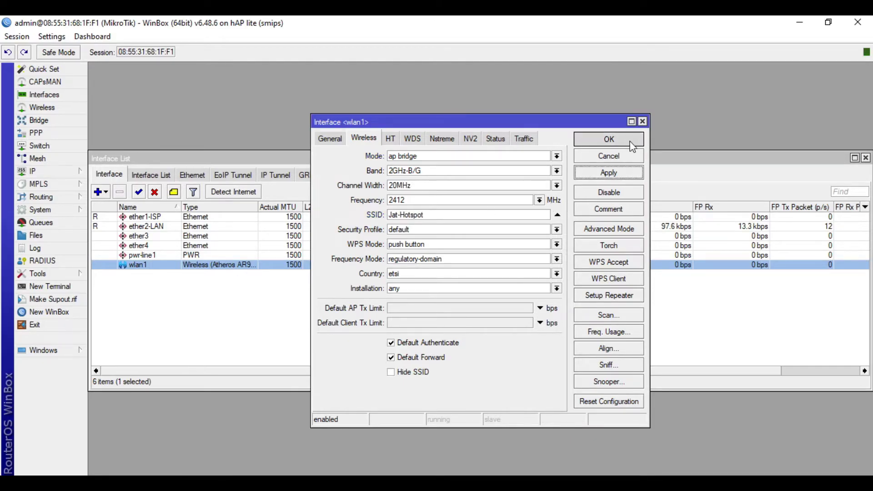
pyautogui.click(629, 143)
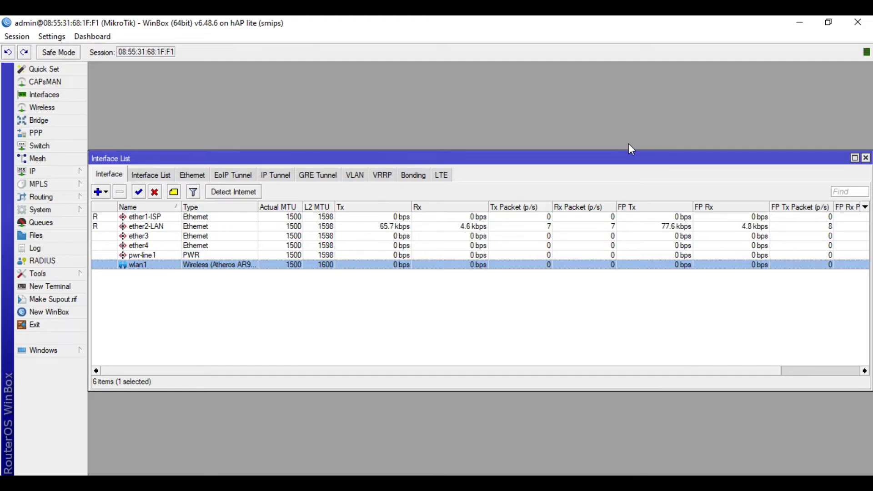
# - Create a new bridge named bridge-hotspot
pyautogui.click(57, 125)
pyautogui.click(105, 191)
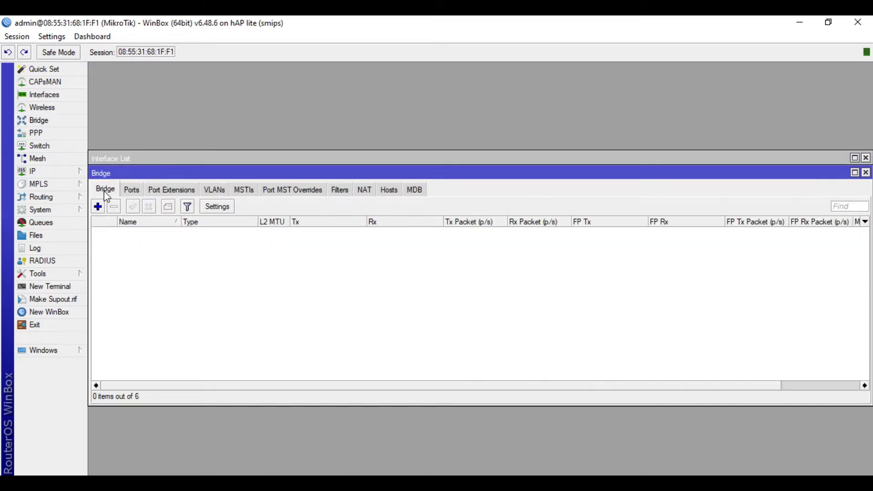
pyautogui.click(97, 207)
pyautogui.click(446, 171)
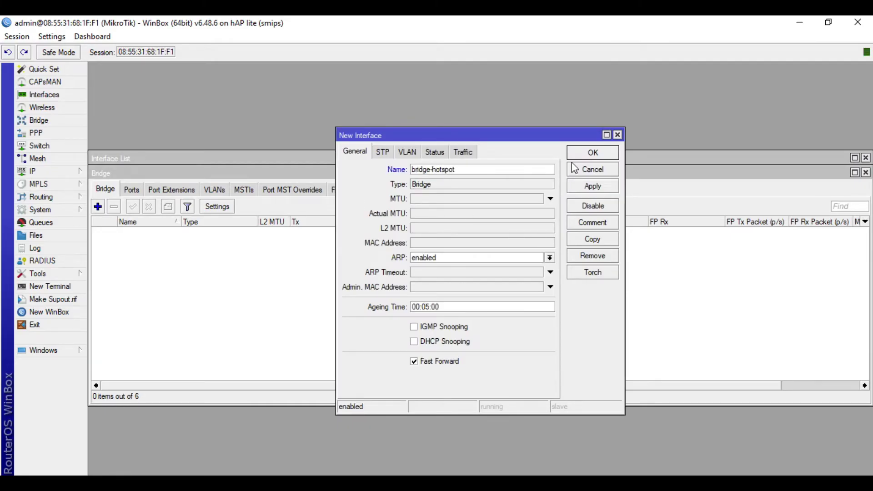
pyautogui.click(587, 154)
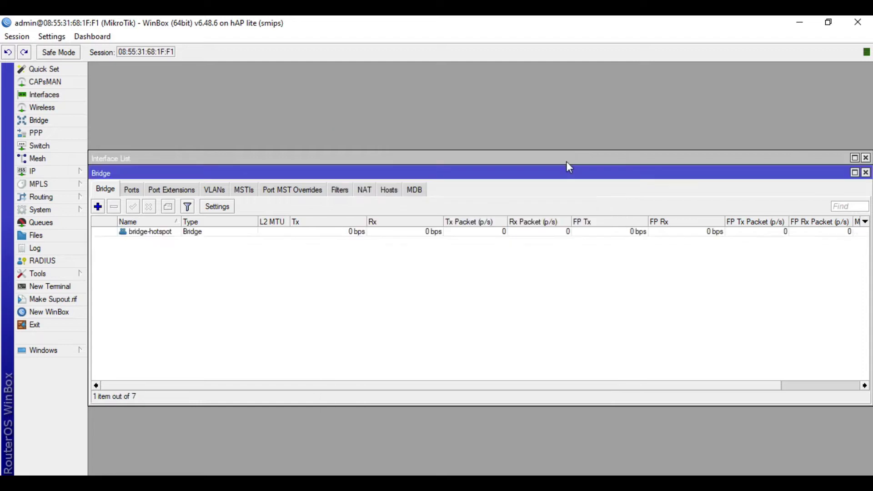
# - Add ether4 and wlan1 as ports of bridge-hotspot, then close the Bridge window
pyautogui.click(132, 191)
pyautogui.click(98, 207)
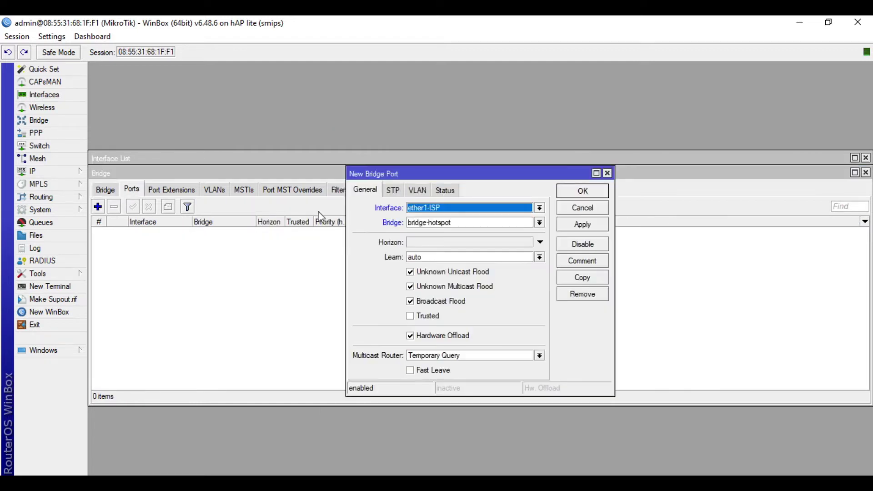
pyautogui.click(483, 210)
pyautogui.click(462, 260)
pyautogui.click(583, 191)
pyautogui.click(97, 208)
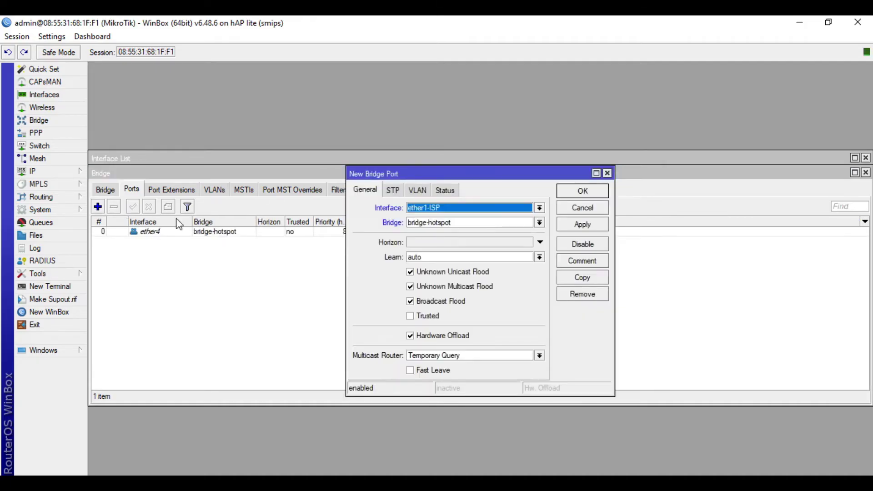
pyautogui.click(475, 213)
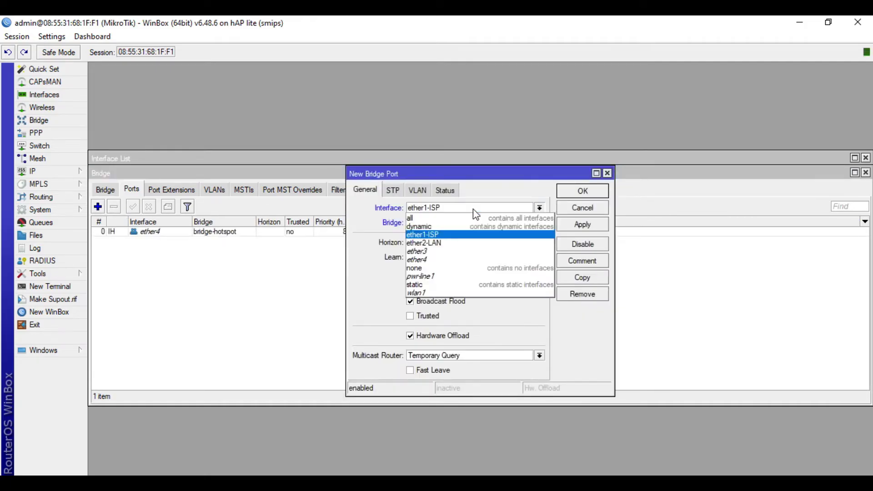
pyautogui.click(446, 291)
pyautogui.click(584, 191)
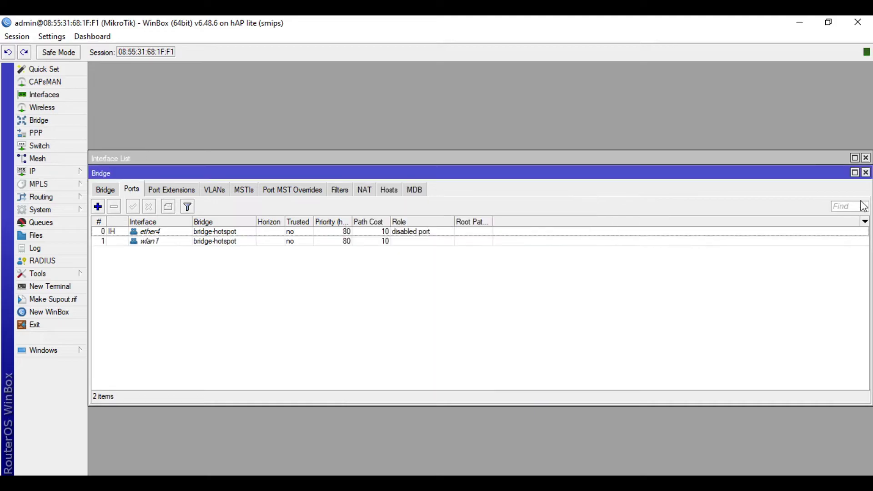
pyautogui.click(866, 173)
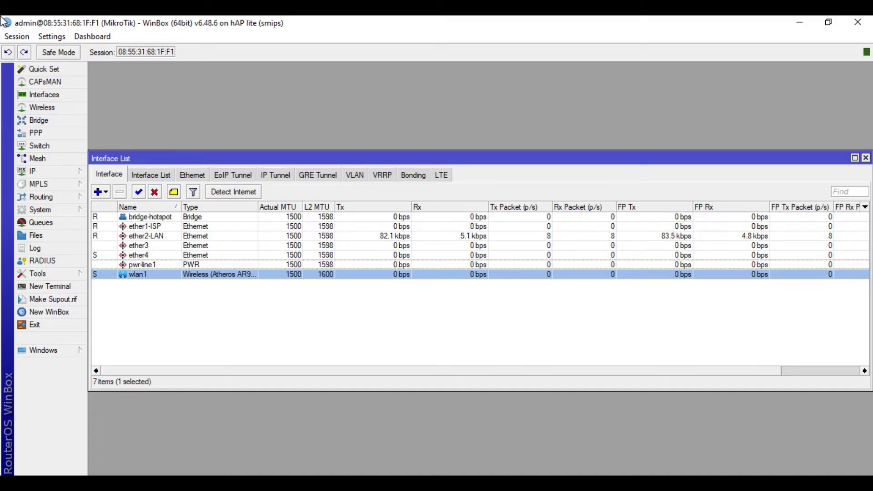
# - In IP > DNS, allow remote requests and enter servers 8.8.8.8 and 8.8.4.4
pyautogui.click(41, 172)
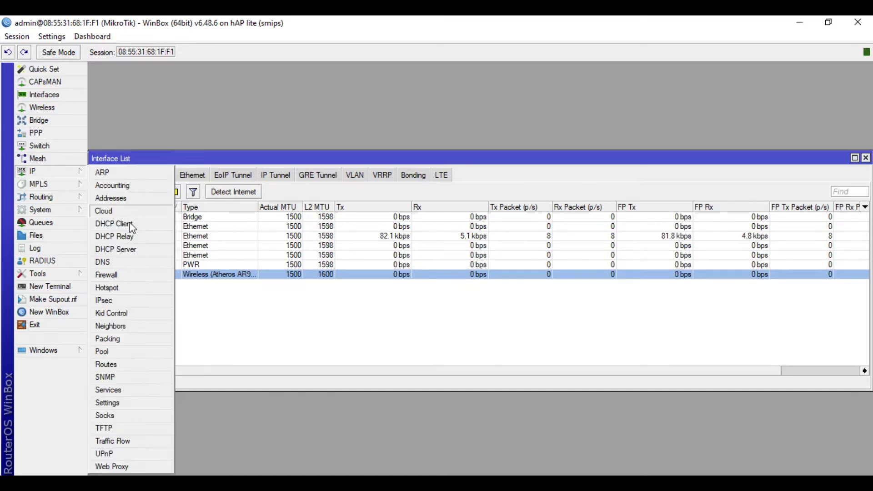
pyautogui.click(114, 262)
pyautogui.click(491, 247)
pyautogui.click(521, 178)
pyautogui.write('8.8.8.8')
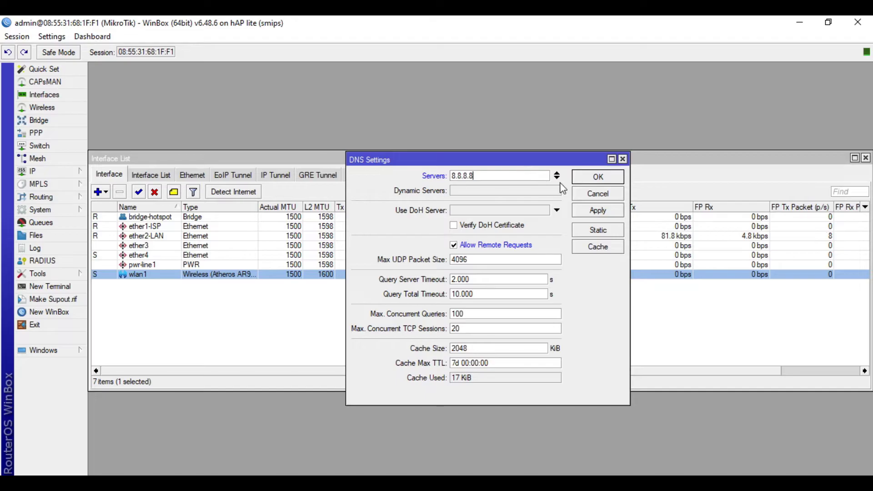
pyautogui.click(558, 179)
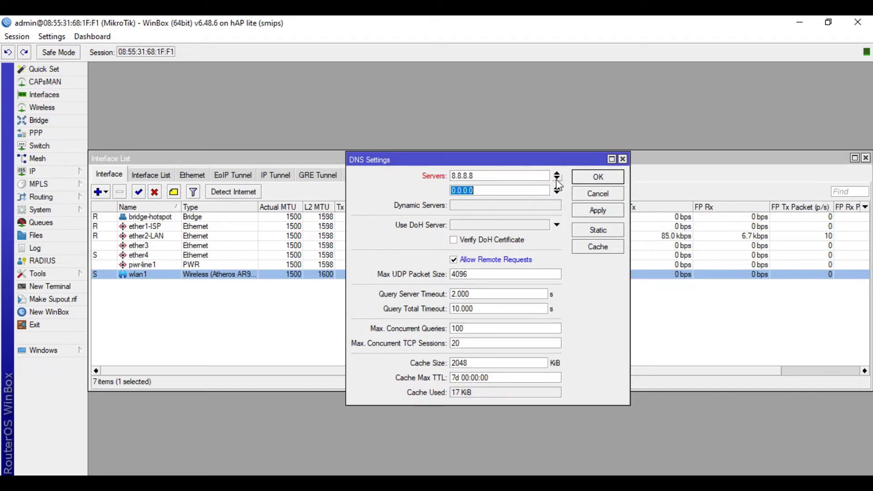
pyautogui.press('BackSpace')
pyautogui.write('8.8.4.4')
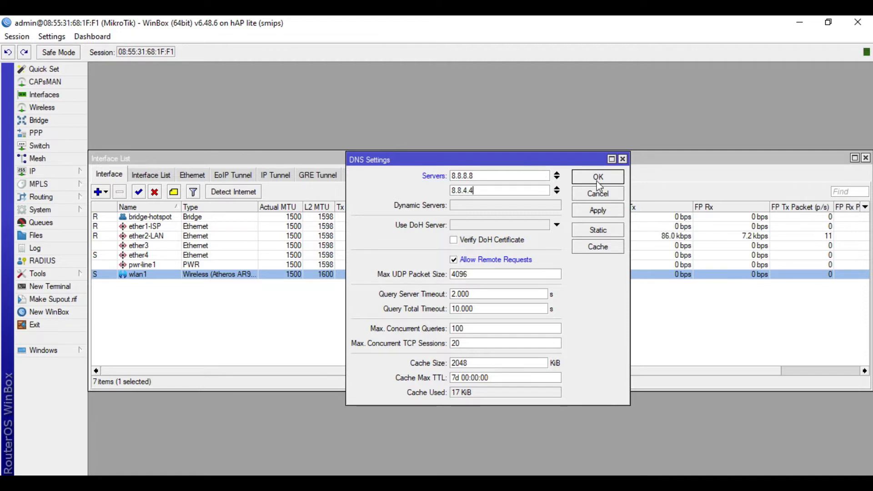
pyautogui.click(598, 177)
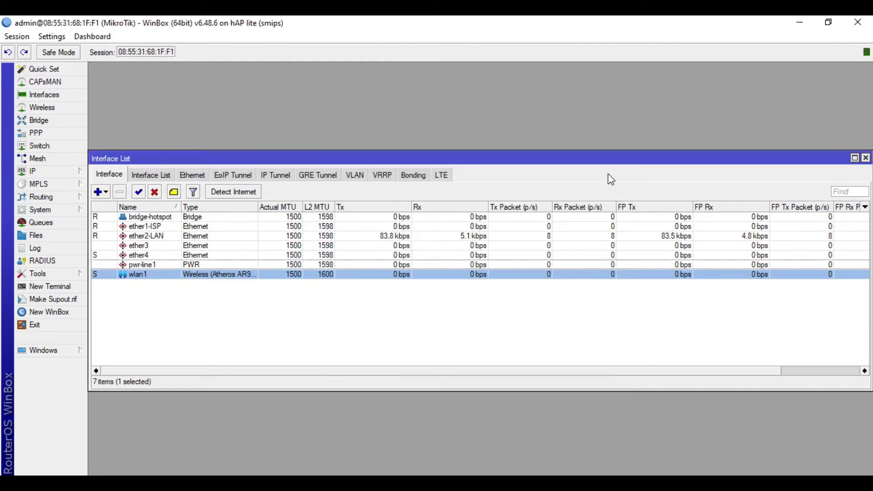
# - Add IP address 192.168.88.1/24 on interface ether2-LAN
pyautogui.click(36, 171)
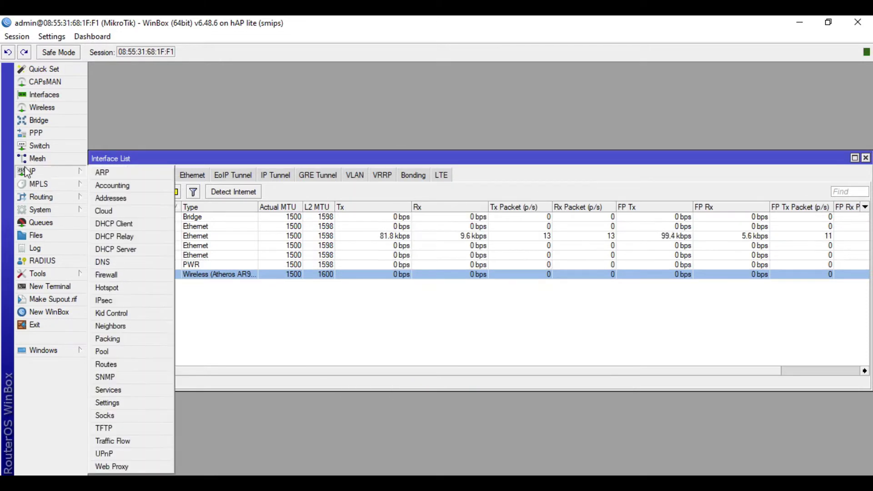
pyautogui.click(112, 196)
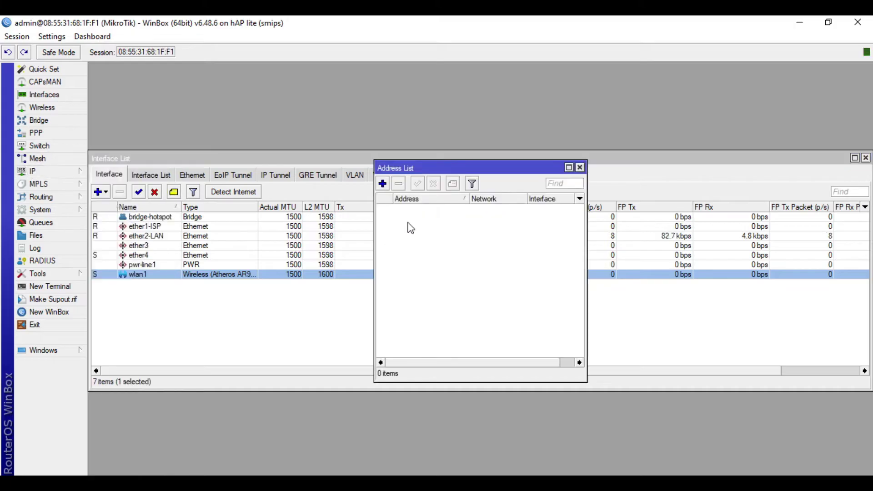
pyautogui.click(383, 184)
pyautogui.click(467, 248)
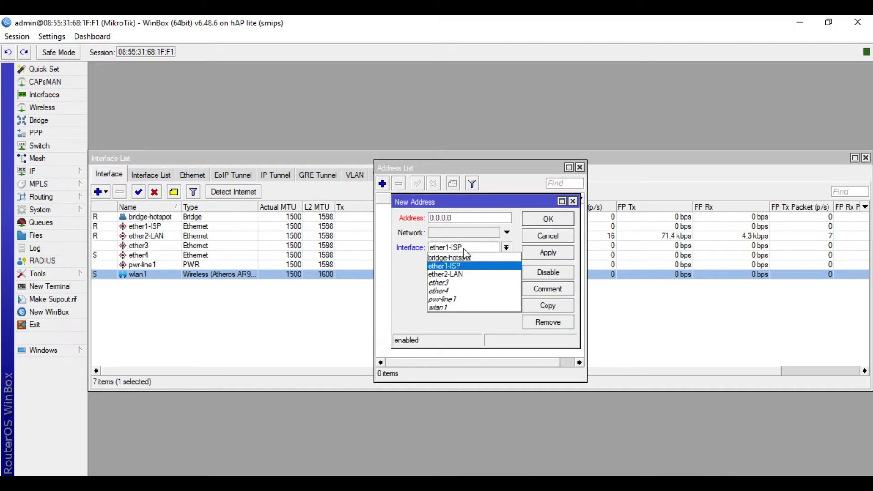
pyautogui.click(460, 274)
pyautogui.click(472, 218)
pyautogui.doubleClick(471, 219)
pyautogui.write('192.168')
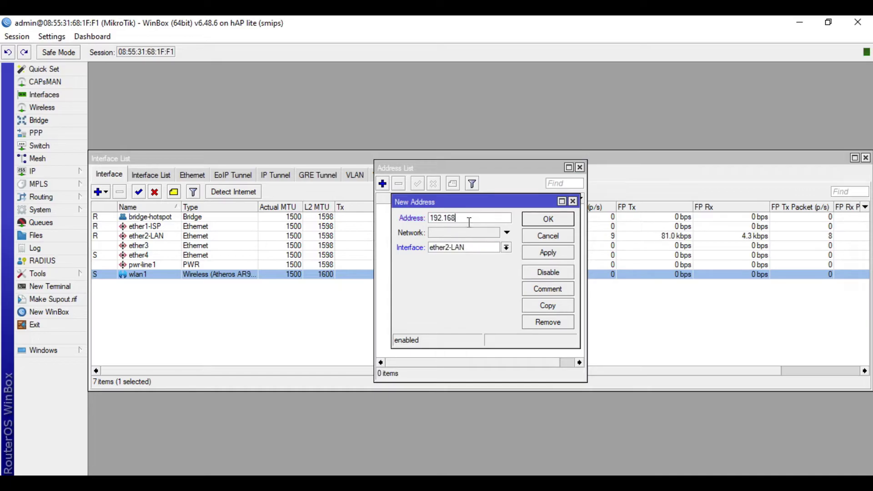
pyautogui.write('.88.1/24')
pyautogui.click(540, 256)
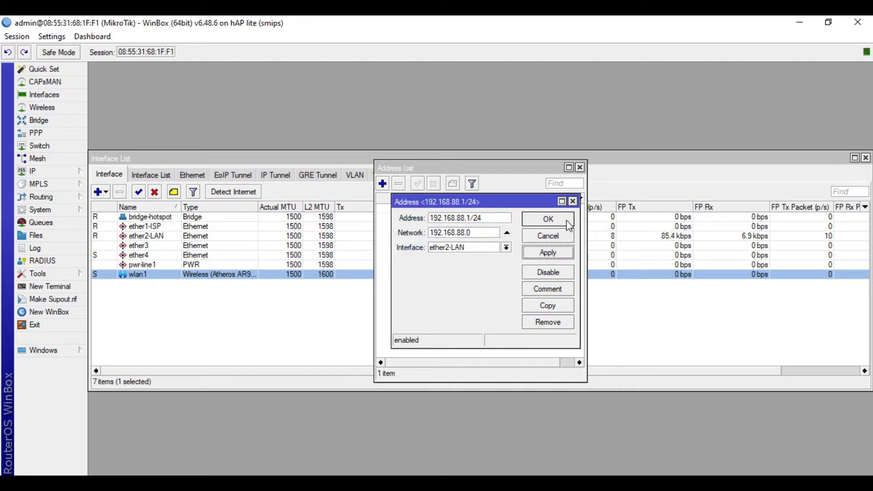
pyautogui.click(563, 222)
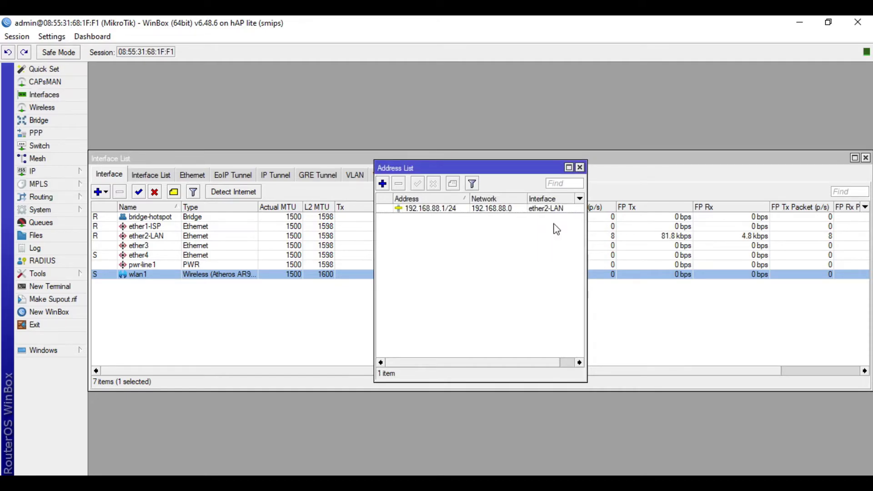
pyautogui.click(68, 171)
# - Add a DHCP client on ether1-ISP and confirm it is bound with 192.168.254.135/24
pyautogui.click(114, 224)
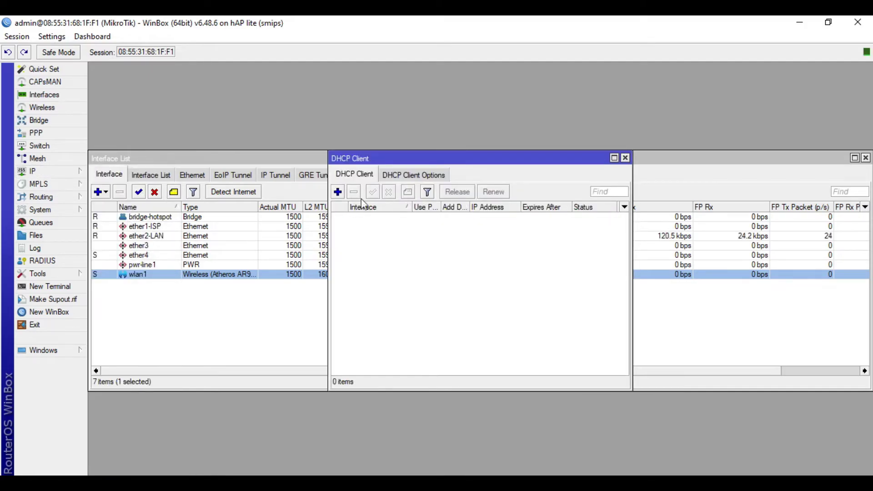
pyautogui.click(338, 192)
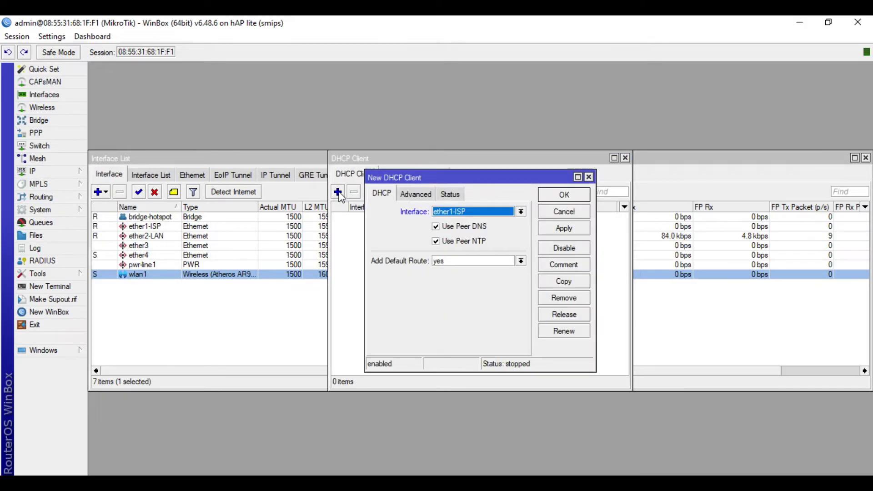
pyautogui.click(578, 232)
pyautogui.click(574, 197)
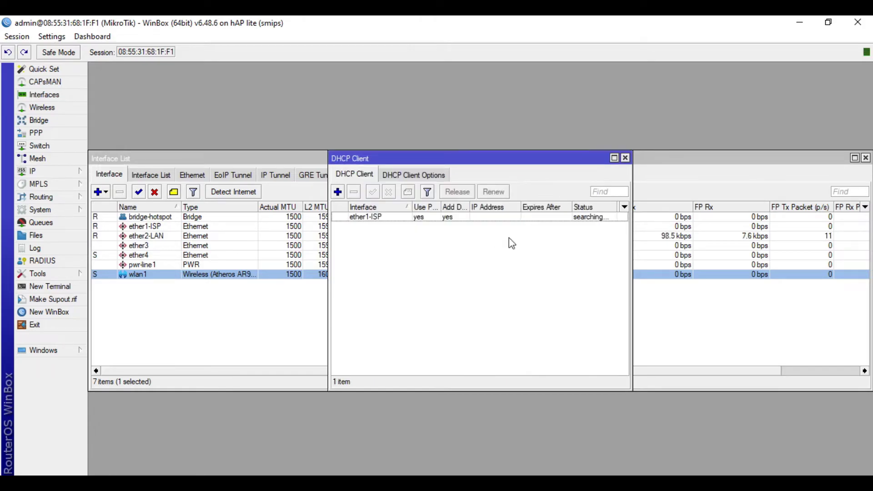
pyautogui.click(533, 219)
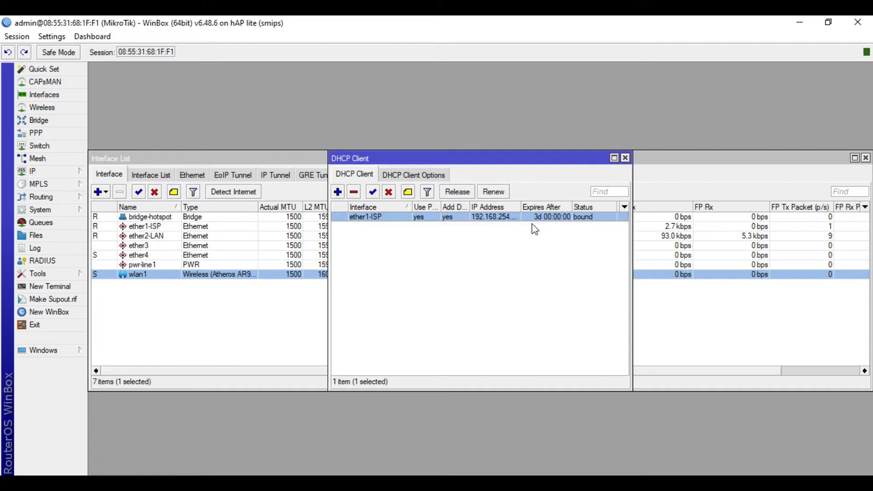
pyautogui.click(626, 158)
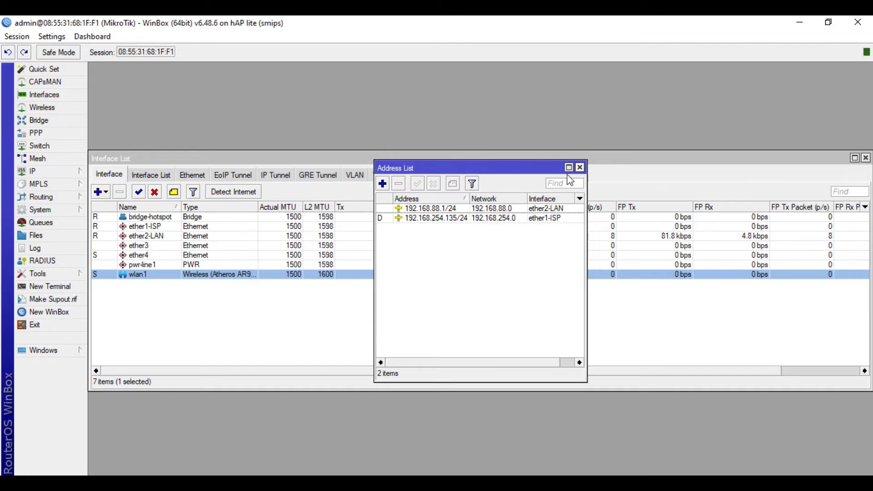
# - Add a new Firewall NAT rule with out-interface ether1-ISP
pyautogui.click(580, 167)
pyautogui.click(56, 172)
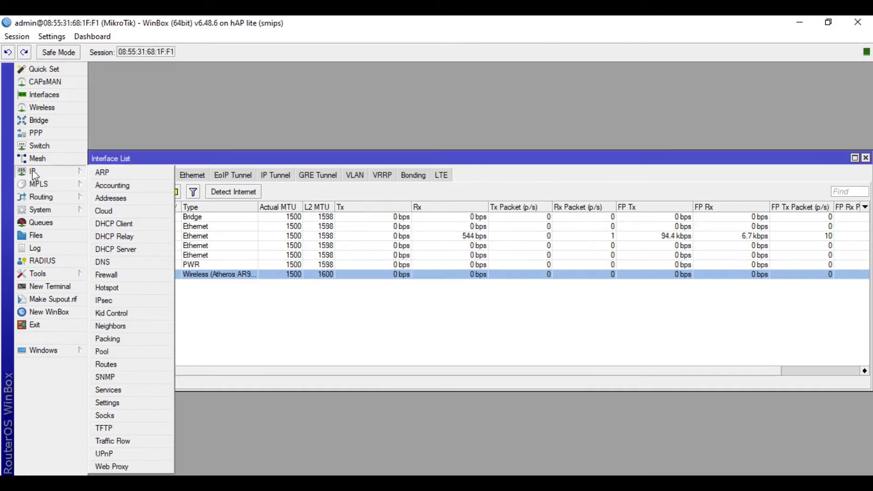
pyautogui.click(109, 275)
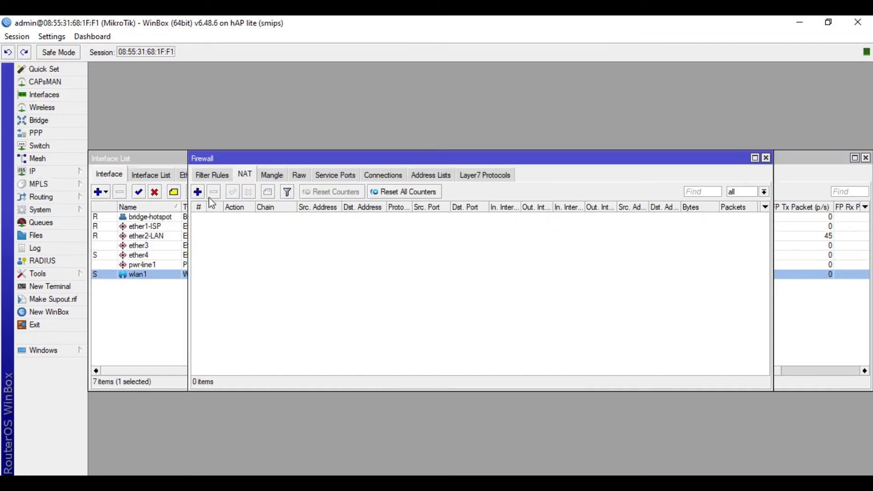
pyautogui.click(198, 191)
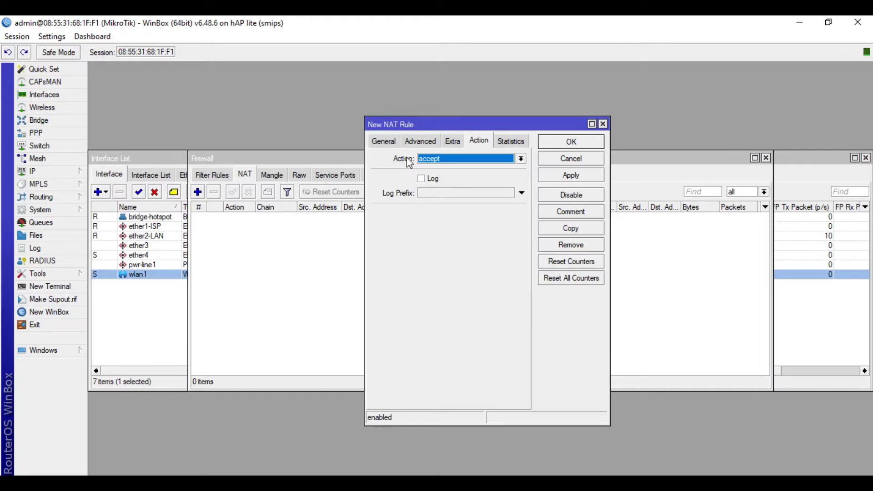
pyautogui.click(384, 141)
pyautogui.click(462, 281)
pyautogui.click(509, 281)
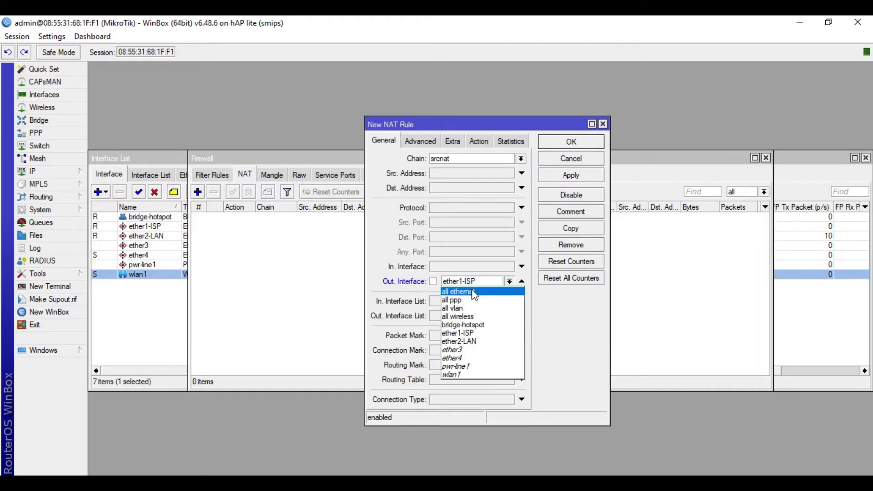
# - Set the NAT rule's action to masquerade and save it
pyautogui.click(458, 333)
pyautogui.click(480, 143)
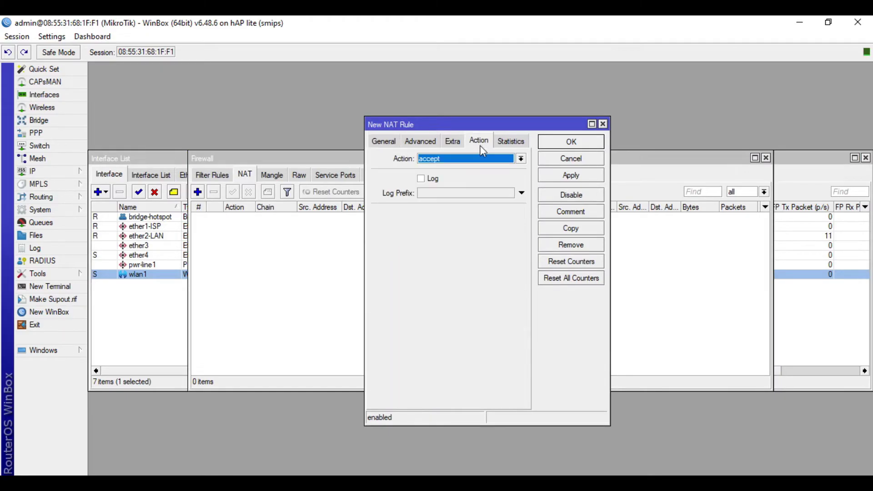
pyautogui.click(481, 158)
pyautogui.click(471, 218)
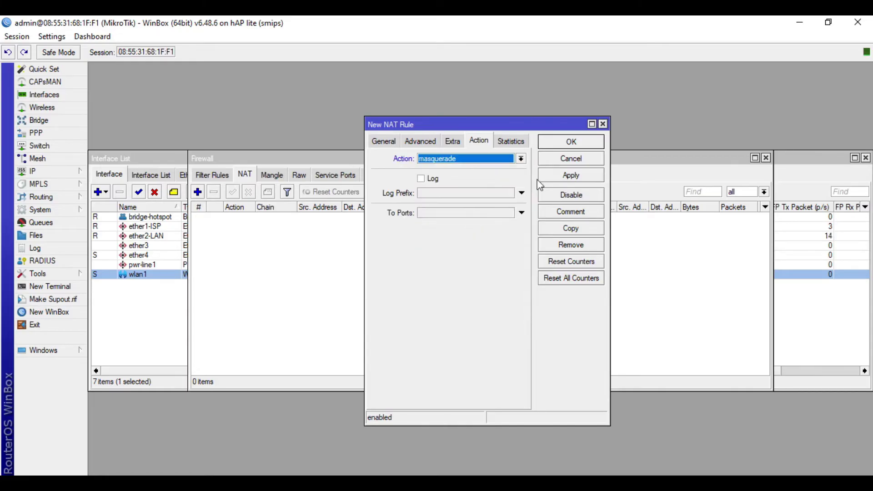
pyautogui.click(550, 180)
pyautogui.click(571, 142)
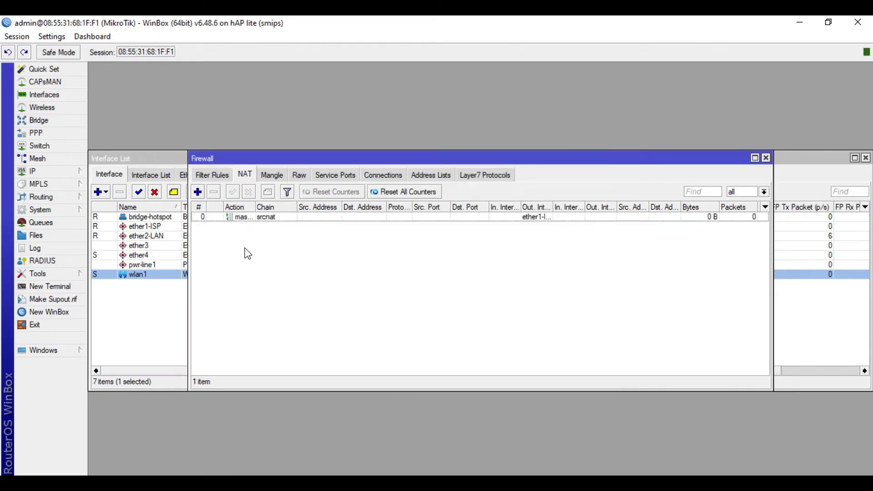
# - Run DHCP Setup on ether2-LAN, accepting 192.168.88.0/24, gateway, pool, DNS and 00:10:00 lease
pyautogui.click(57, 175)
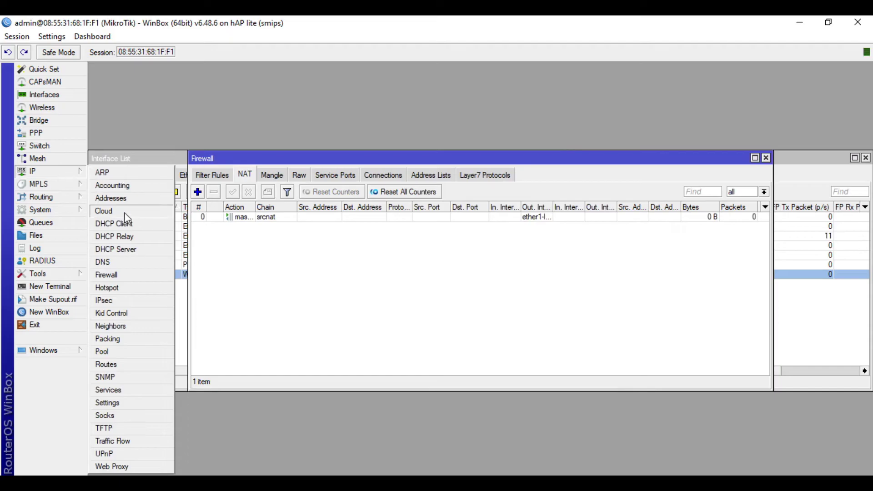
pyautogui.click(117, 251)
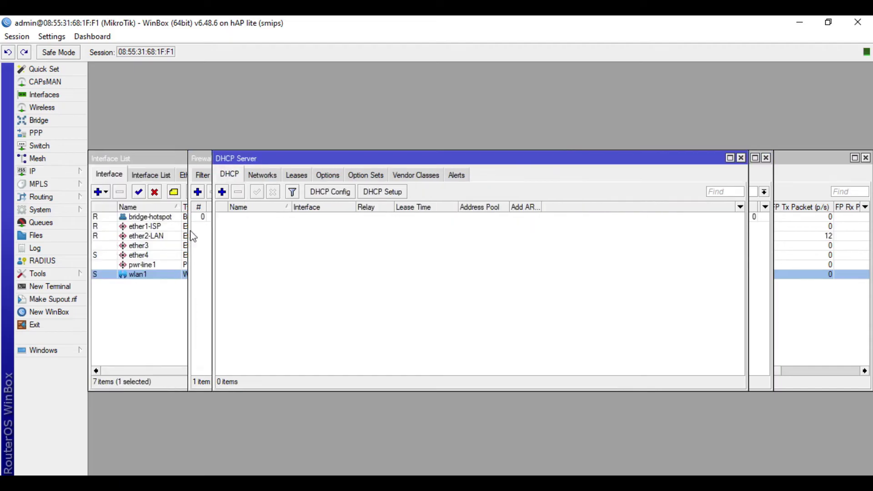
pyautogui.click(382, 191)
pyautogui.click(520, 271)
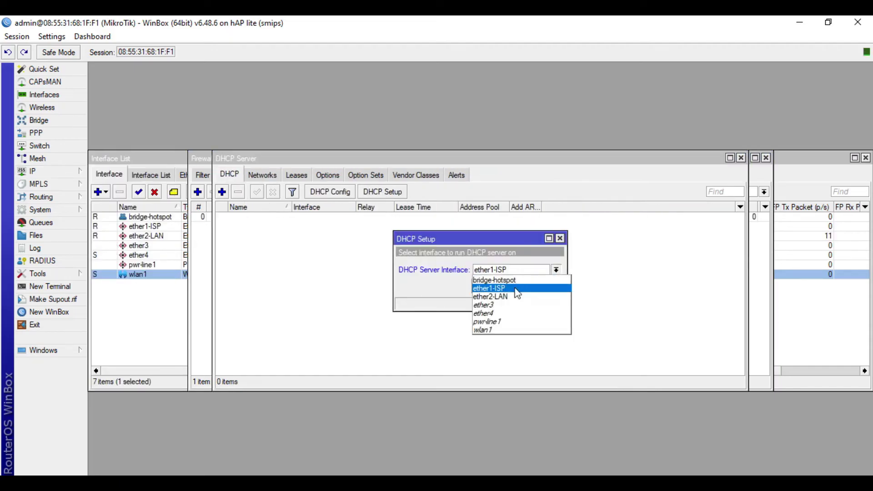
pyautogui.click(511, 293)
pyautogui.click(511, 287)
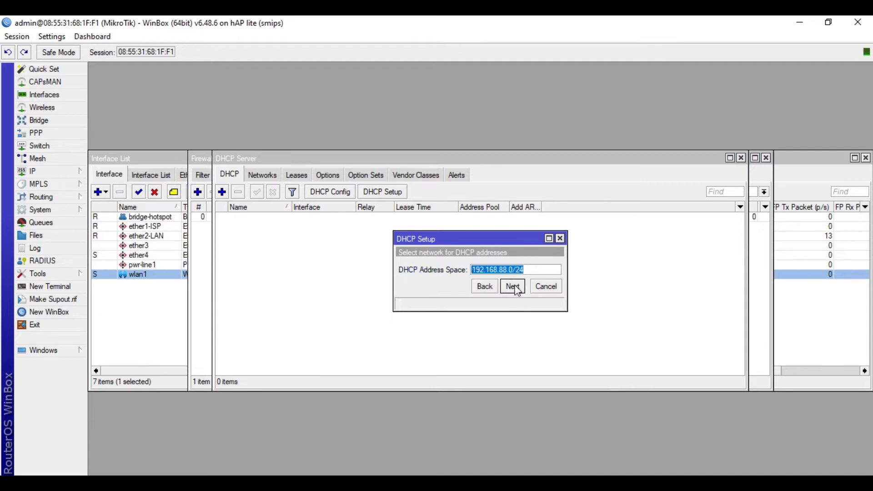
pyautogui.click(513, 286)
pyautogui.click(513, 287)
pyautogui.click(512, 286)
pyautogui.click(513, 287)
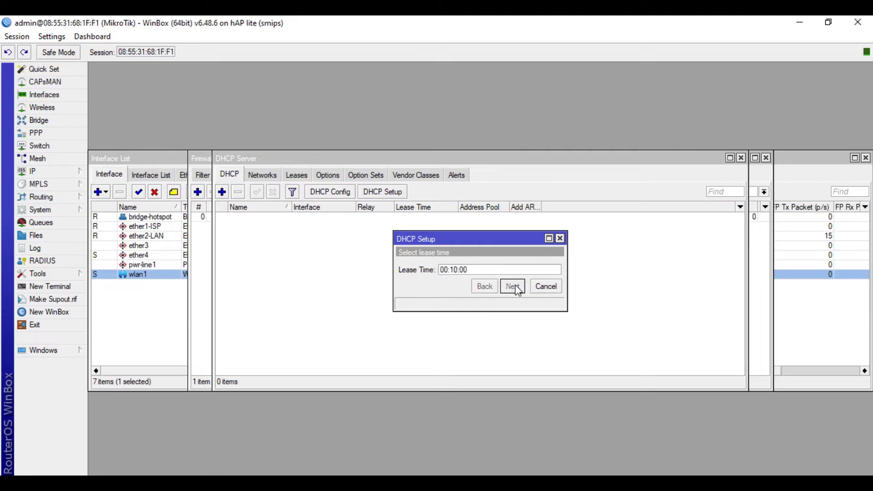
pyautogui.click(513, 286)
pyautogui.click(487, 266)
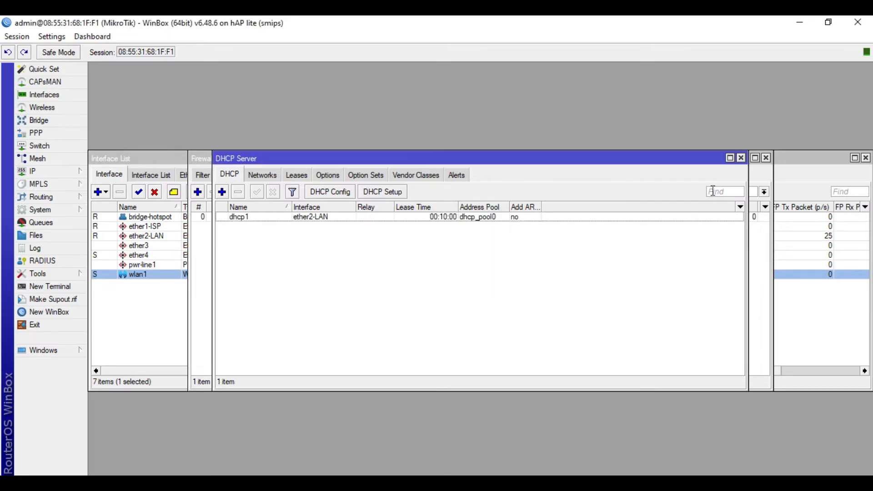
# - Close the DHCP Server, Firewall and Interface List windows
pyautogui.click(741, 158)
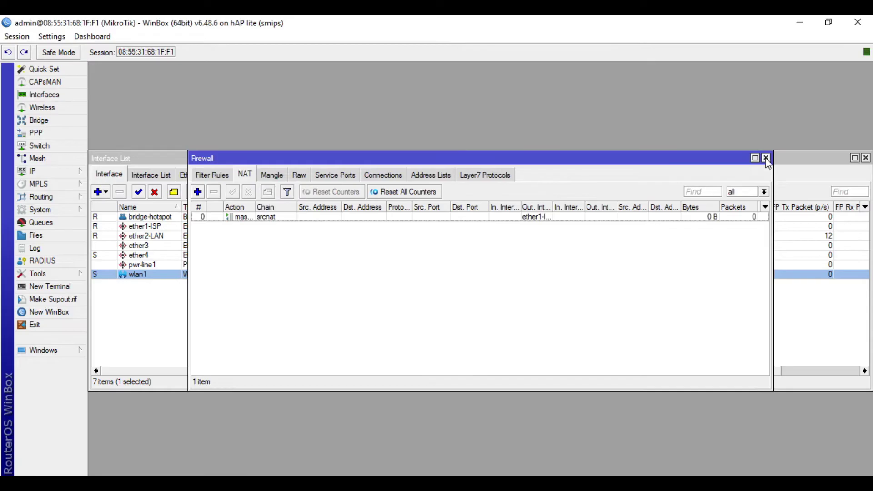
pyautogui.click(767, 158)
pyautogui.click(866, 158)
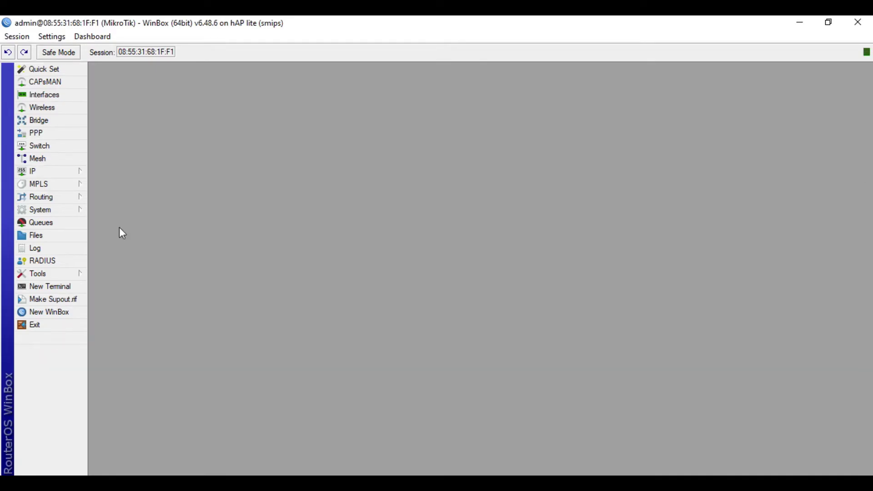
# - Ping google.com from a new terminal, check the replies, and close the terminal
pyautogui.click(73, 291)
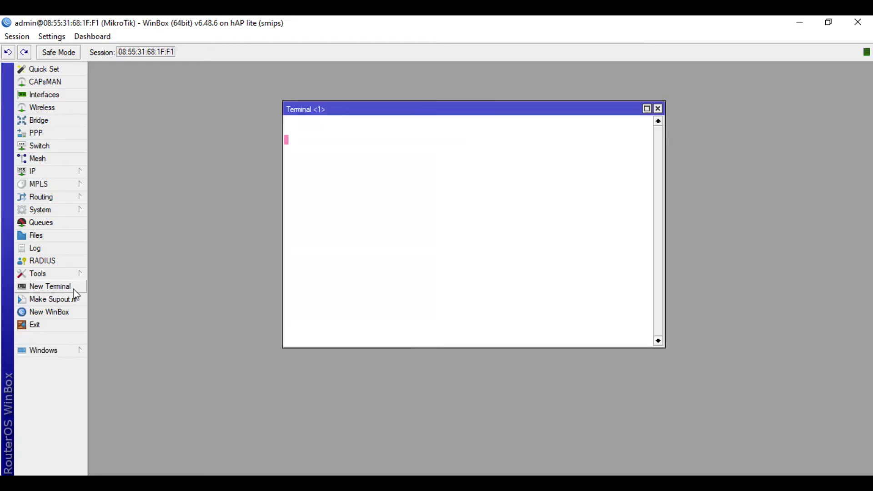
pyautogui.write('go')
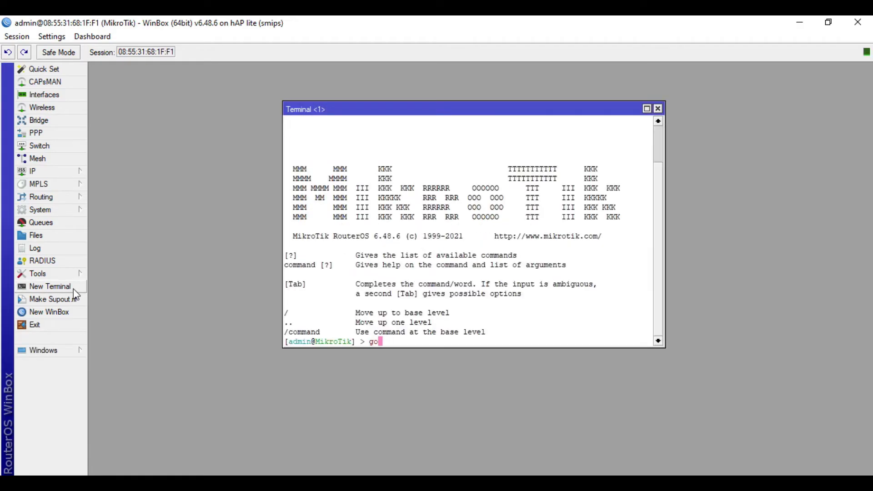
pyautogui.press('BackSpace')
pyautogui.press('BackSpace')
pyautogui.write('ping google.com')
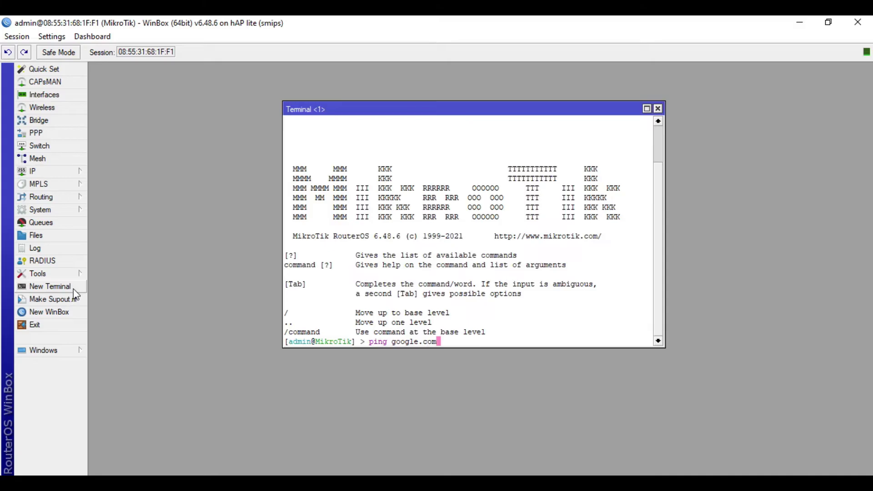
pyautogui.press('Return')
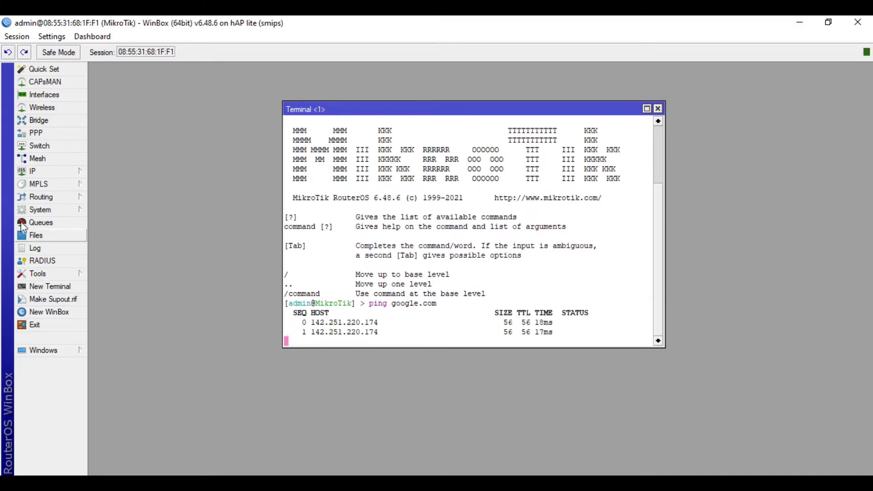
pyautogui.click(658, 109)
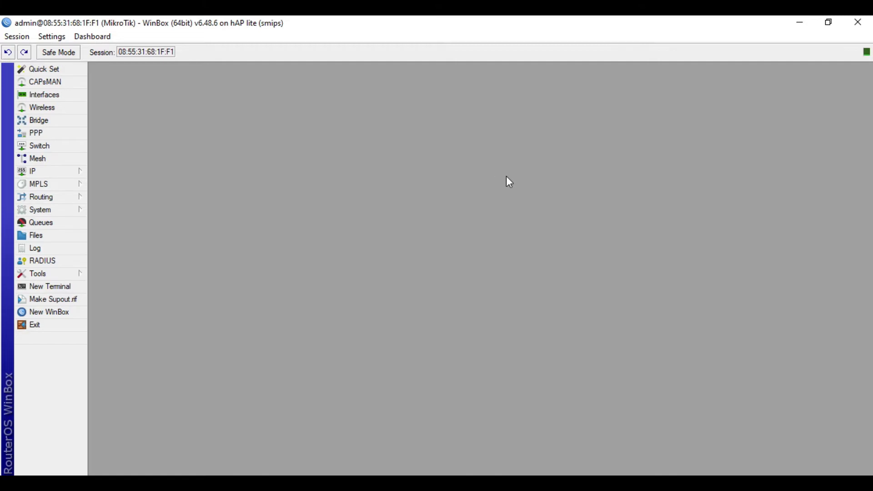
# - Run Hotspot Setup on bridge-hotspot, keeping 10.5.50.1/24 and pool 10.5.50.2-10.5.50.254, skipping certificate and SMTP
pyautogui.click(31, 173)
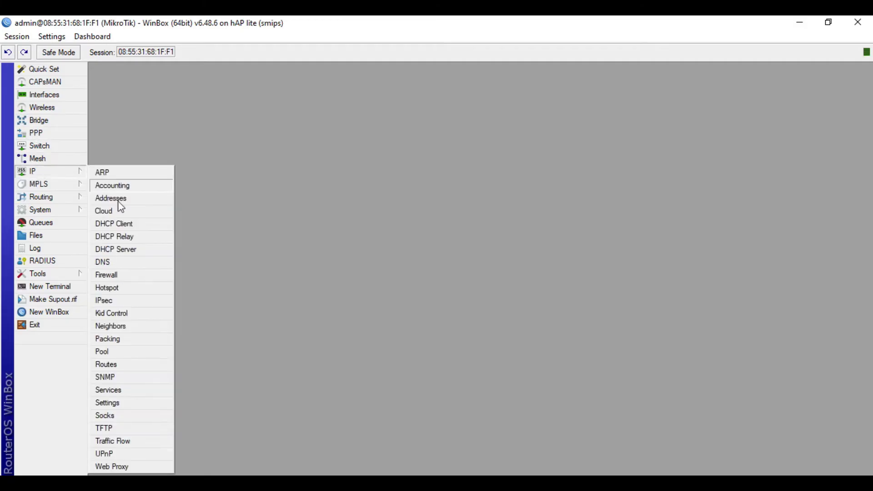
pyautogui.click(118, 290)
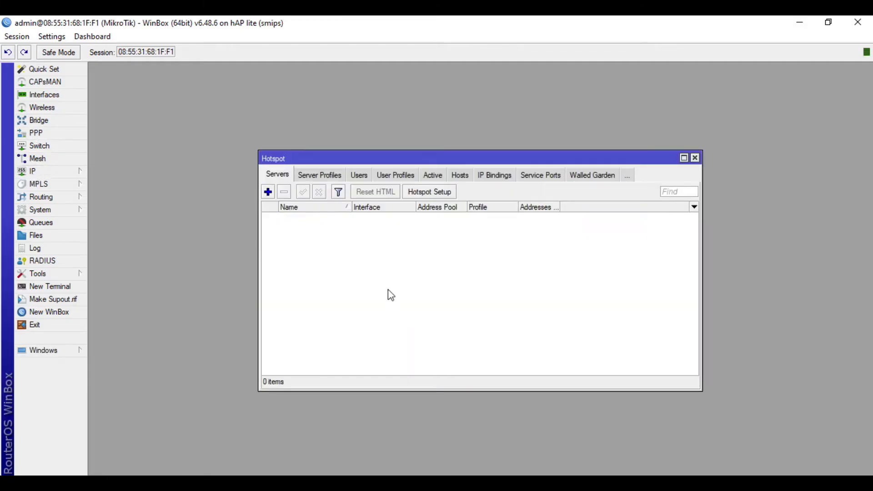
pyautogui.click(432, 193)
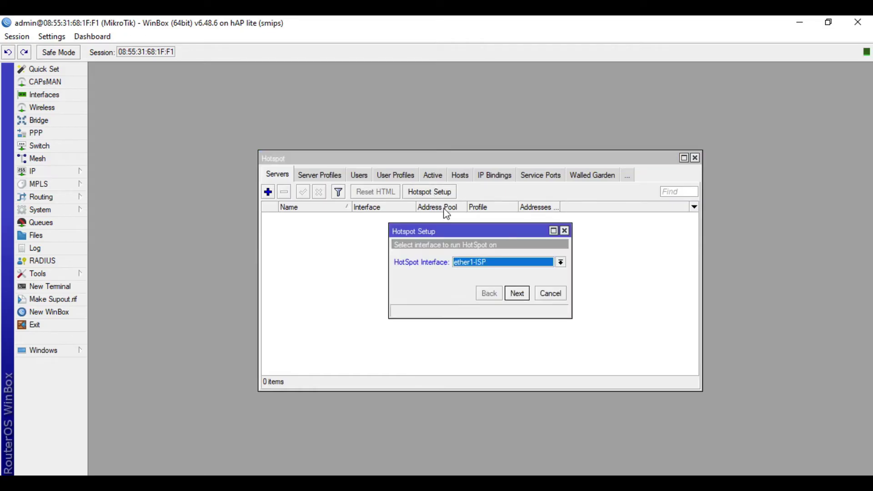
pyautogui.click(478, 263)
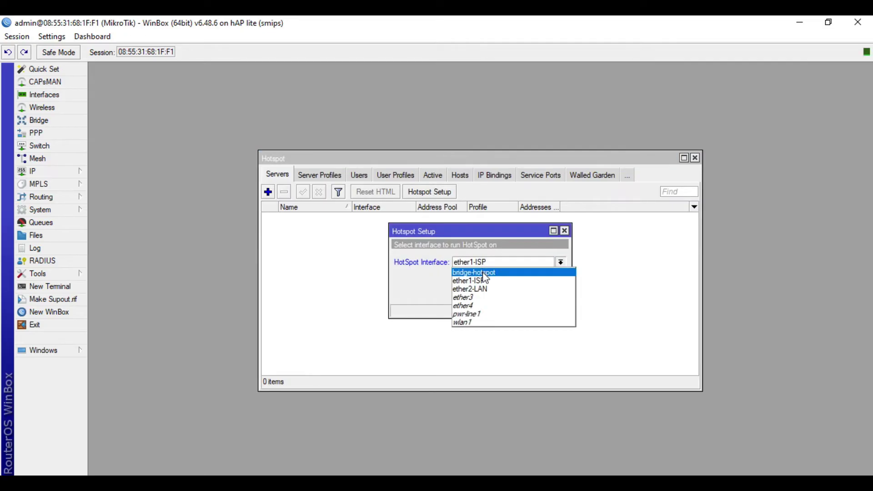
pyautogui.click(485, 274)
pyautogui.click(517, 294)
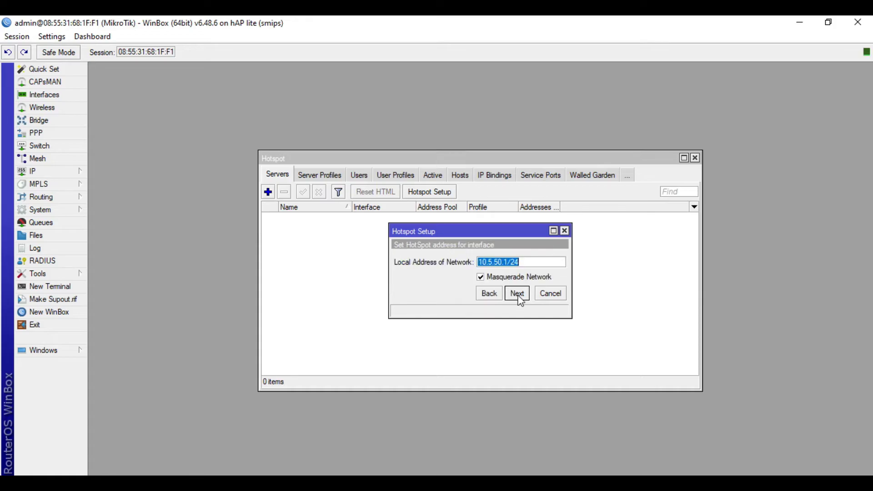
pyautogui.click(518, 295)
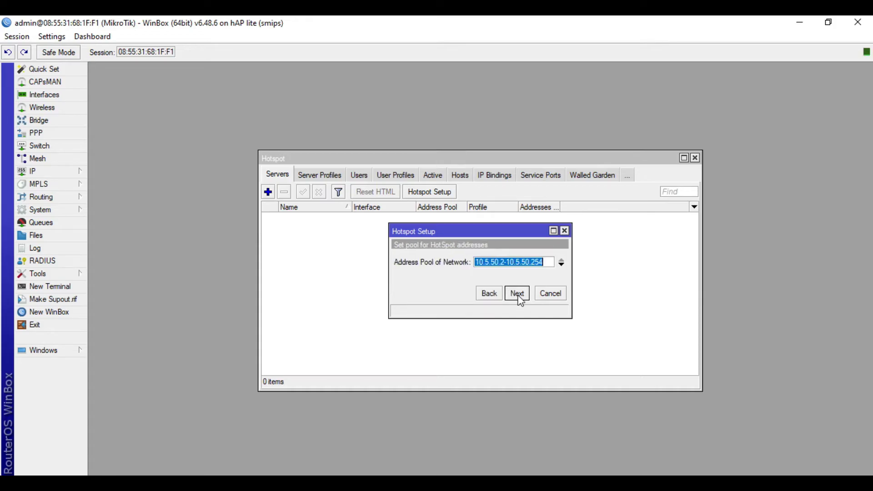
pyautogui.click(518, 294)
pyautogui.click(518, 295)
pyautogui.click(517, 294)
# - Accept DNS servers 8.8.8.8 and 8.8.4.4 and set the hotspot DNS name to jat.hotspot
pyautogui.click(517, 294)
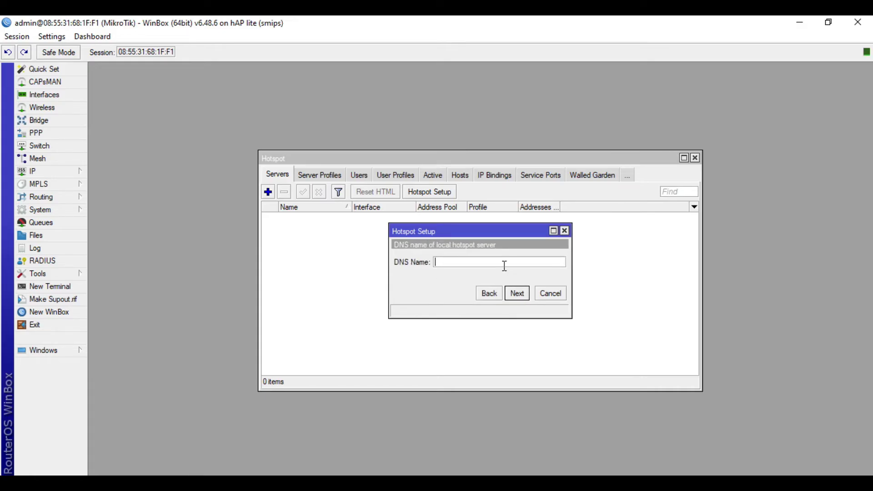
pyautogui.write('jat.hotspot')
pyautogui.doubleClick(504, 266)
pyautogui.click(505, 266)
pyautogui.click(518, 295)
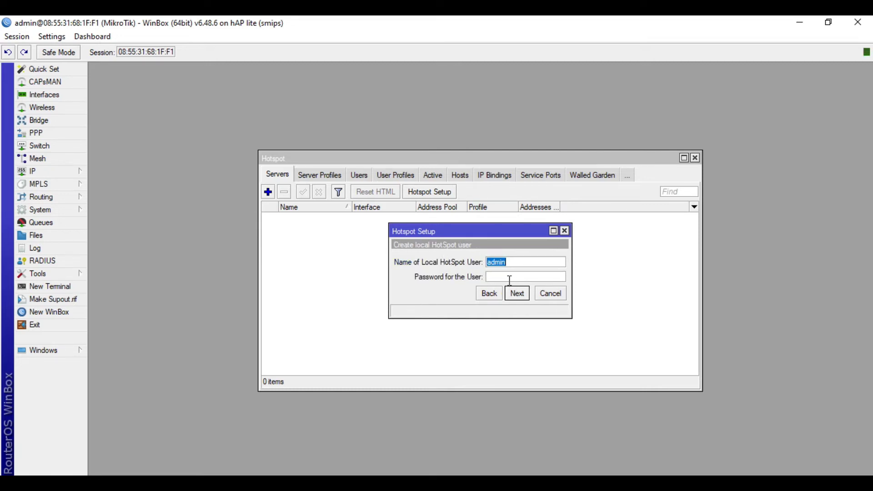
# - Give the local hotspot user a password and complete the hotspot1 setup on bridge-hotspot
pyautogui.click(514, 278)
pyautogui.write('admin')
pyautogui.click(517, 293)
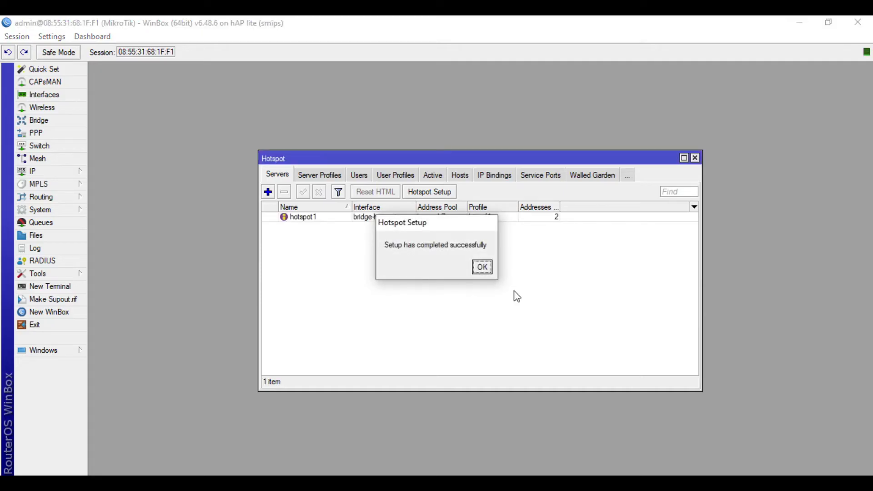
pyautogui.click(483, 269)
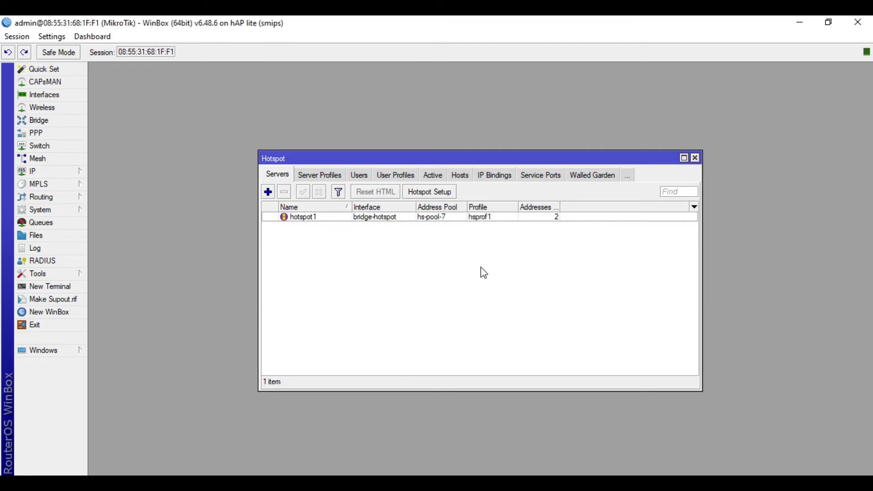
# - Close the Hotspot window and review address pool hs-pool-7 under IP > Pool
pyautogui.click(695, 157)
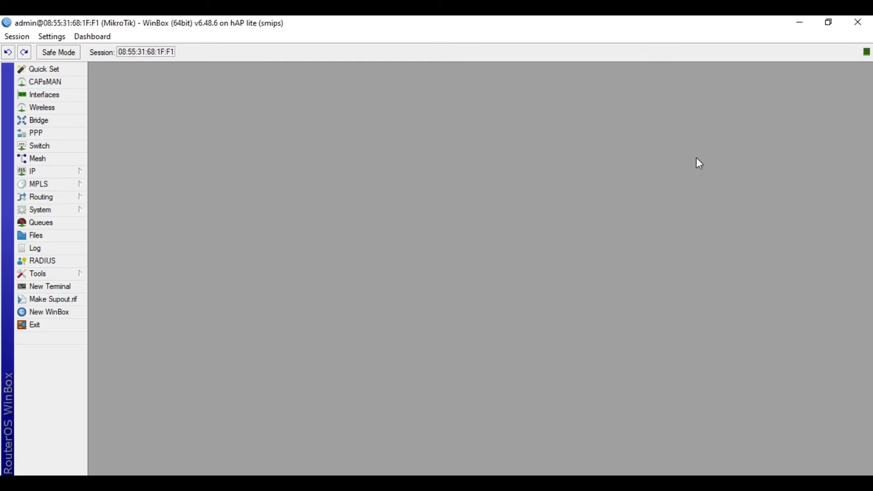
pyautogui.click(67, 170)
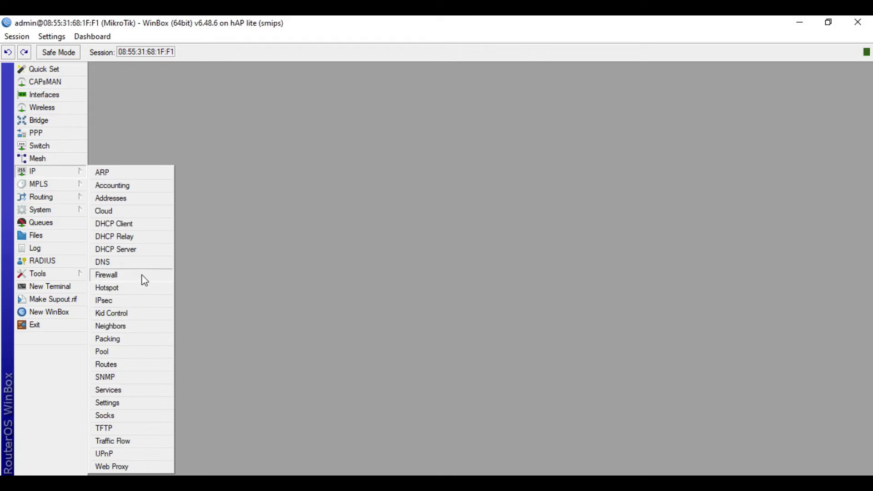
pyautogui.click(120, 355)
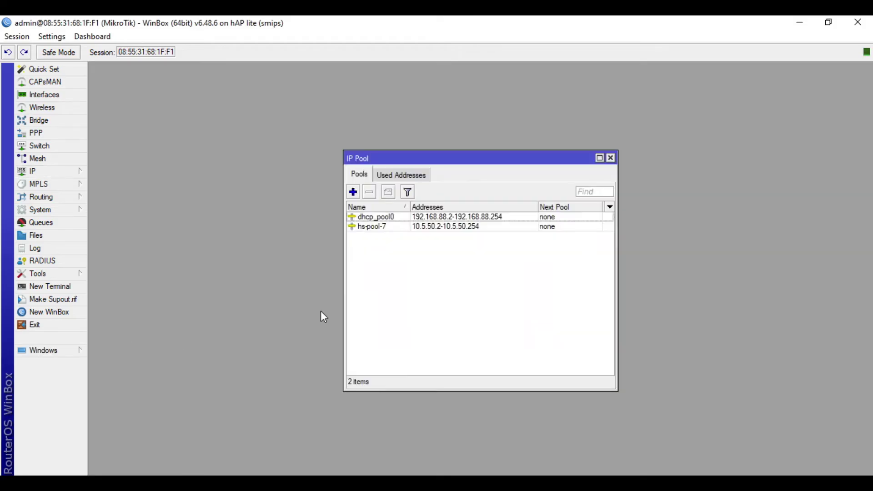
pyautogui.click(438, 229)
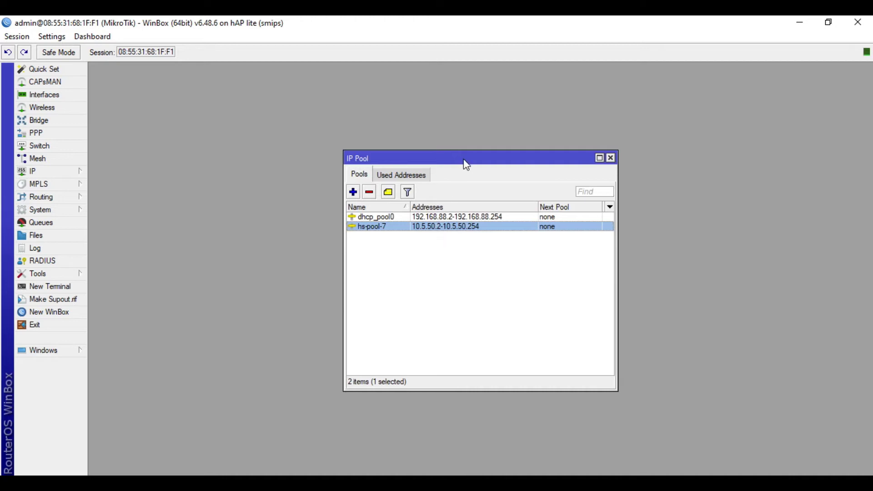
pyautogui.moveTo(463, 158); pyautogui.dragTo(478, 123)
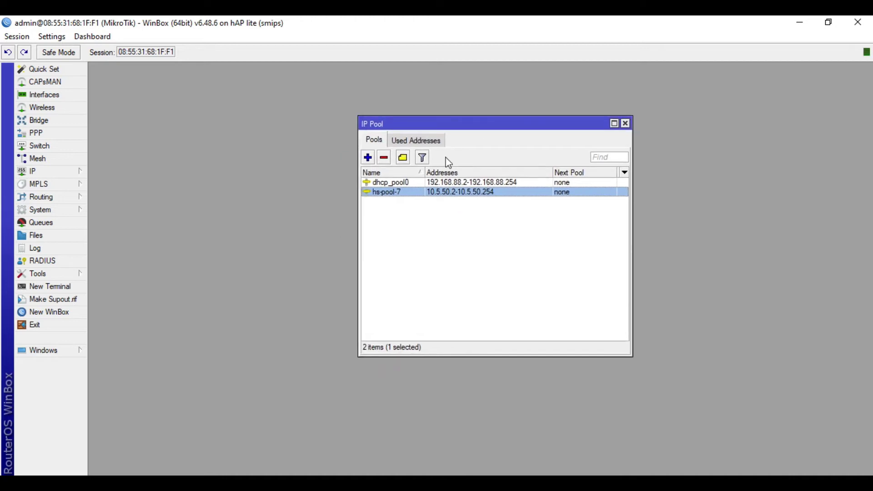
# - Check that DHCP server dhcp2 serves bridge-hotspot, then close the DHCP and pool lists
pyautogui.click(65, 175)
pyautogui.click(130, 250)
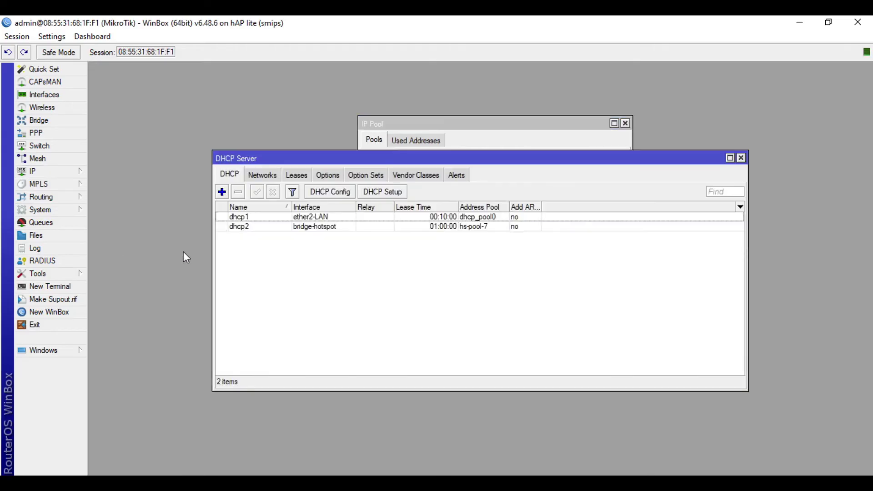
pyautogui.click(363, 234)
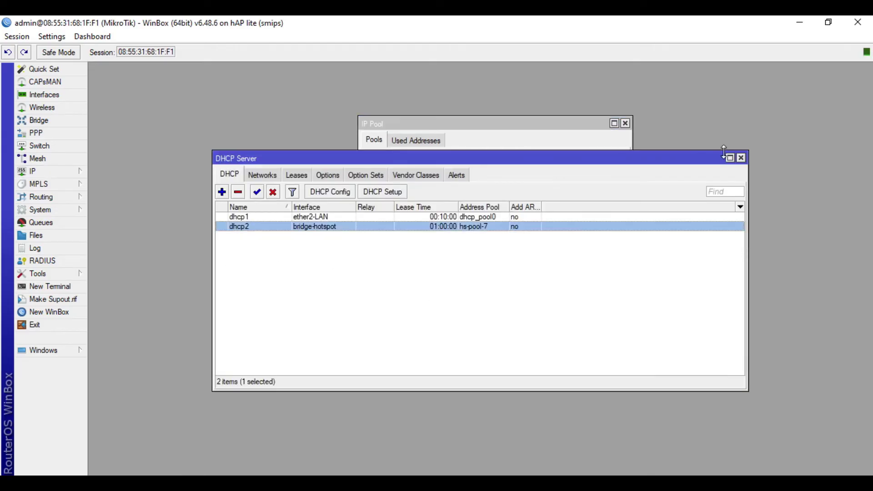
pyautogui.click(741, 158)
pyautogui.click(627, 123)
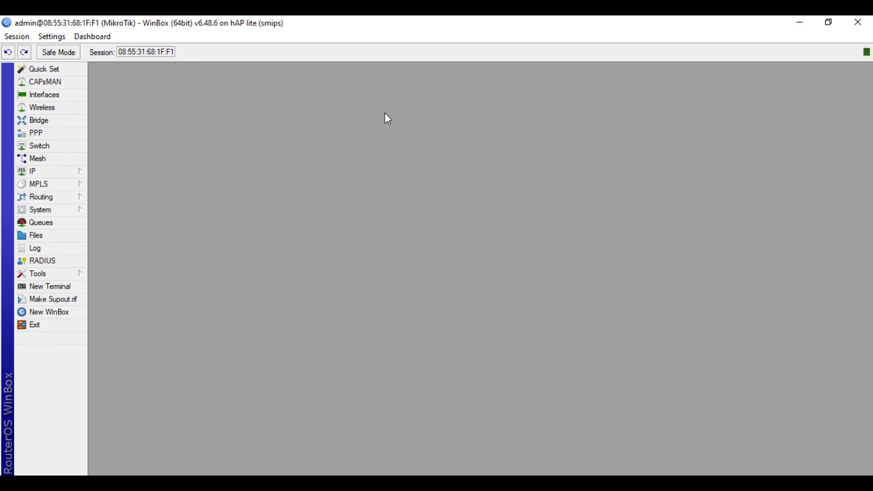
pyautogui.click(82, 173)
pyautogui.click(123, 275)
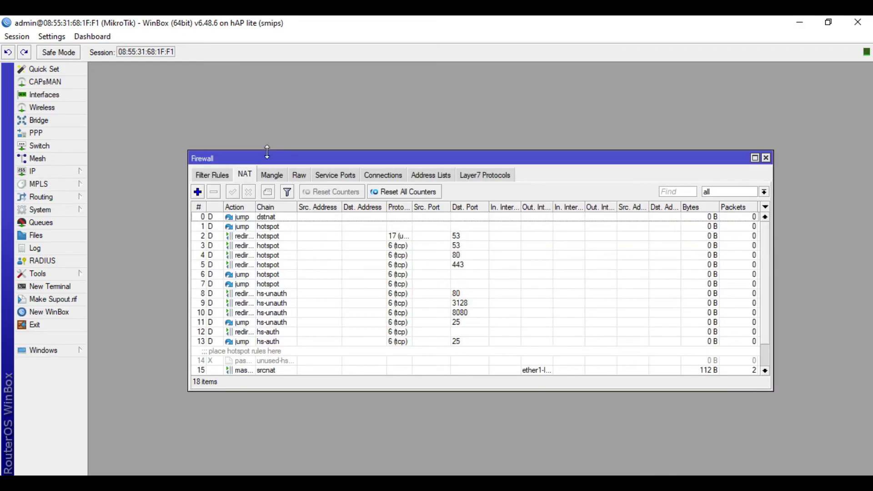
pyautogui.click(756, 158)
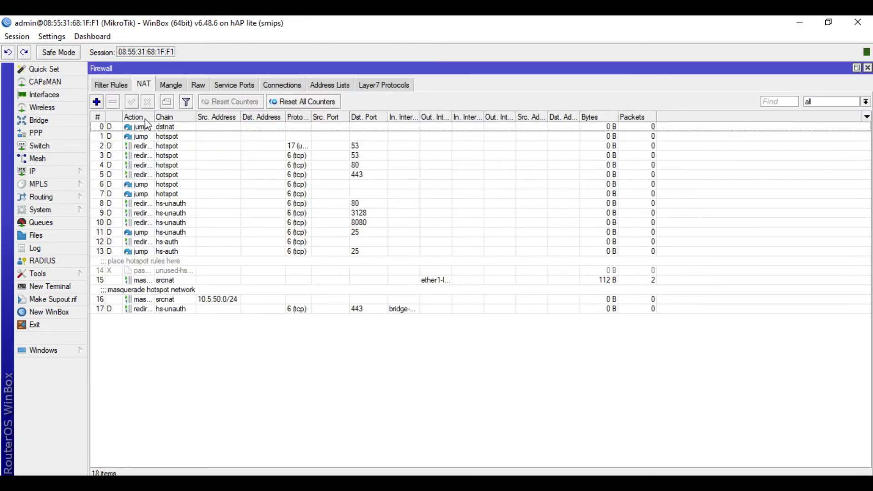
pyautogui.moveTo(154, 117); pyautogui.dragTo(211, 120)
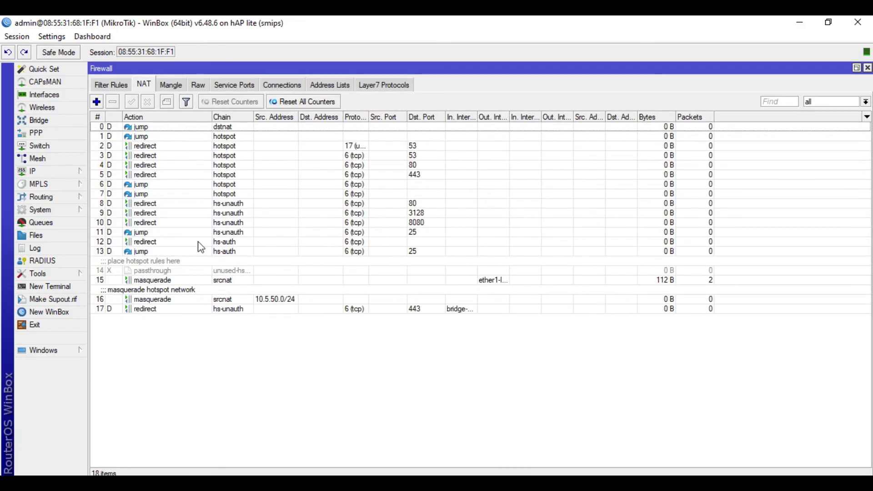
pyautogui.click(111, 86)
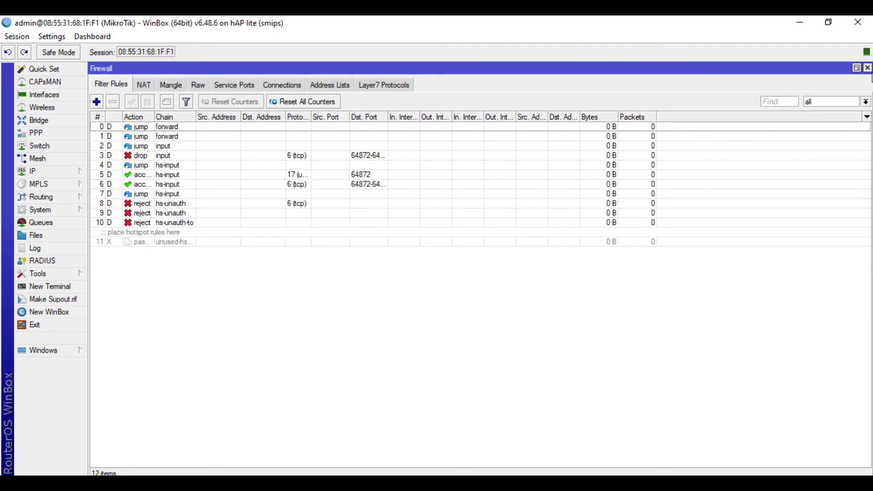
pyautogui.click(868, 68)
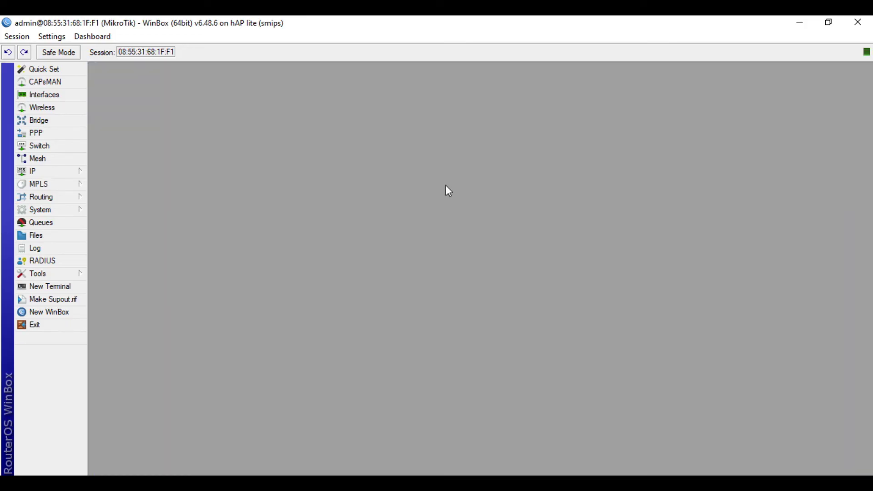
# - In profile hsprof1, enable HTTP PAP login, disable cookie login, then close Hotspot settings
pyautogui.click(69, 173)
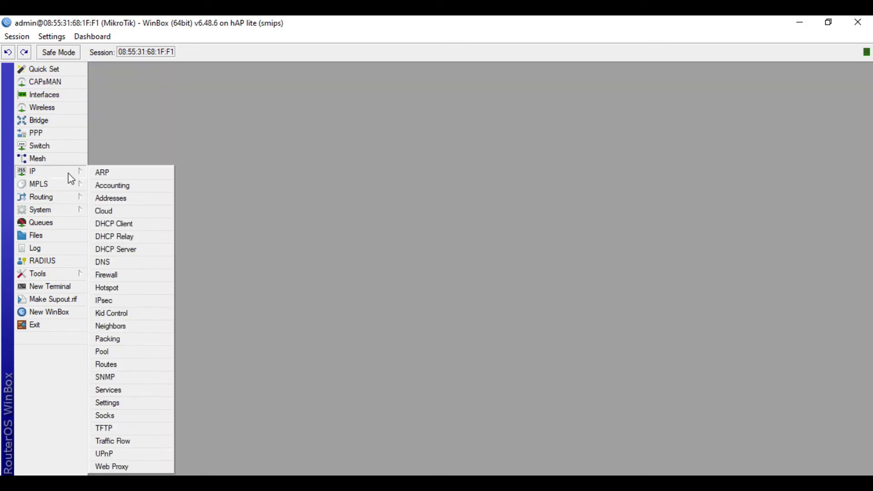
pyautogui.click(132, 293)
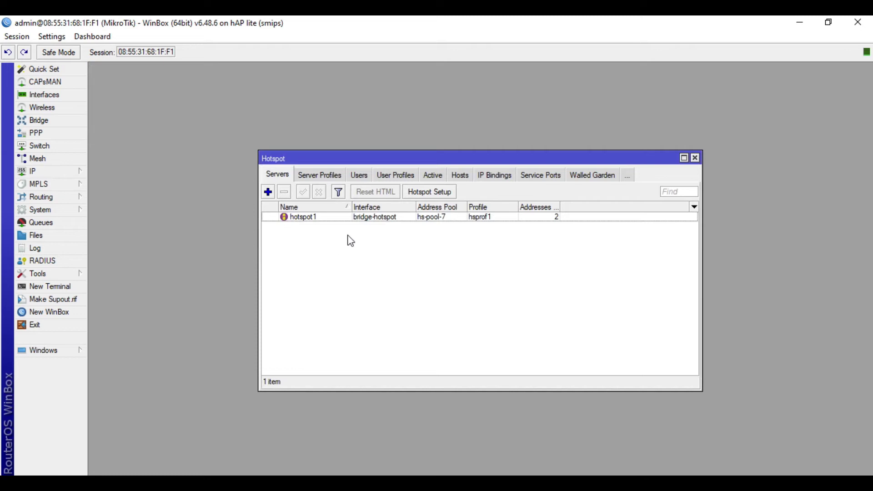
pyautogui.click(319, 176)
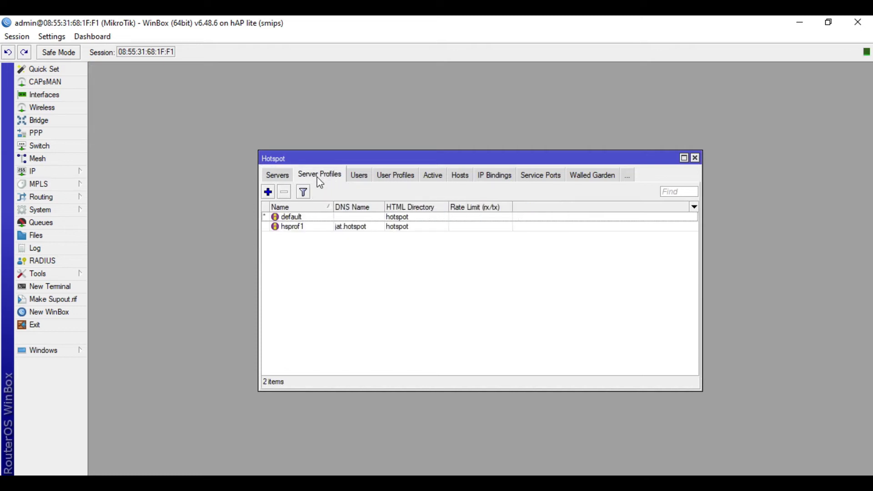
pyautogui.click(301, 229)
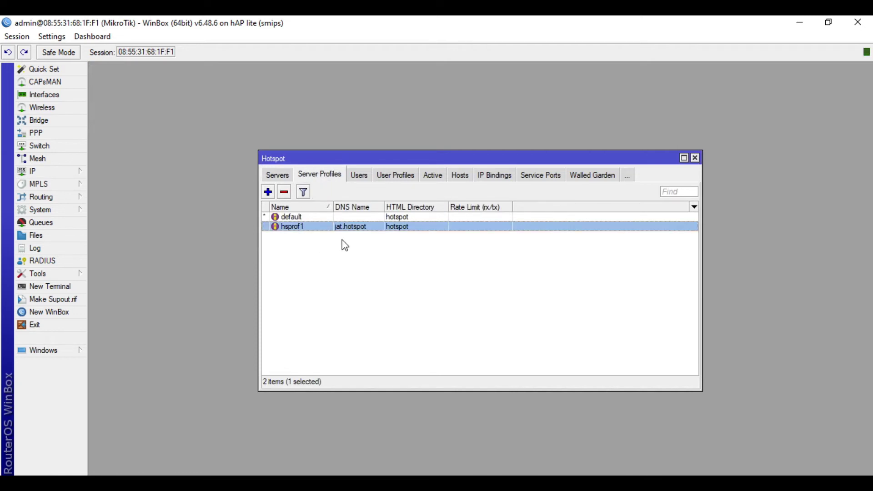
pyautogui.doubleClick(343, 228)
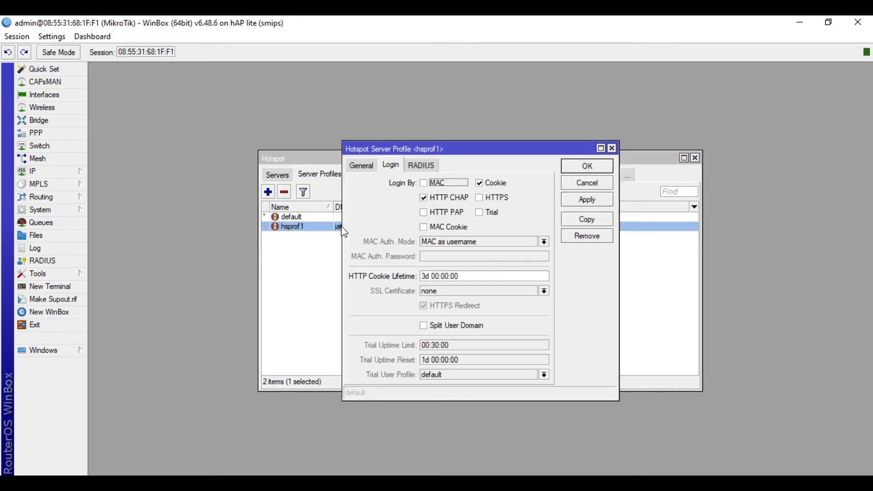
pyautogui.click(432, 213)
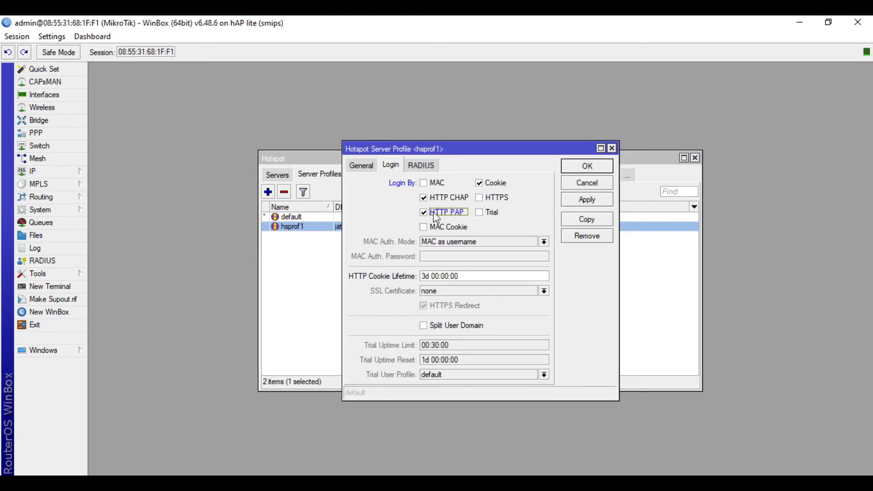
pyautogui.click(482, 184)
pyautogui.click(590, 204)
pyautogui.click(589, 166)
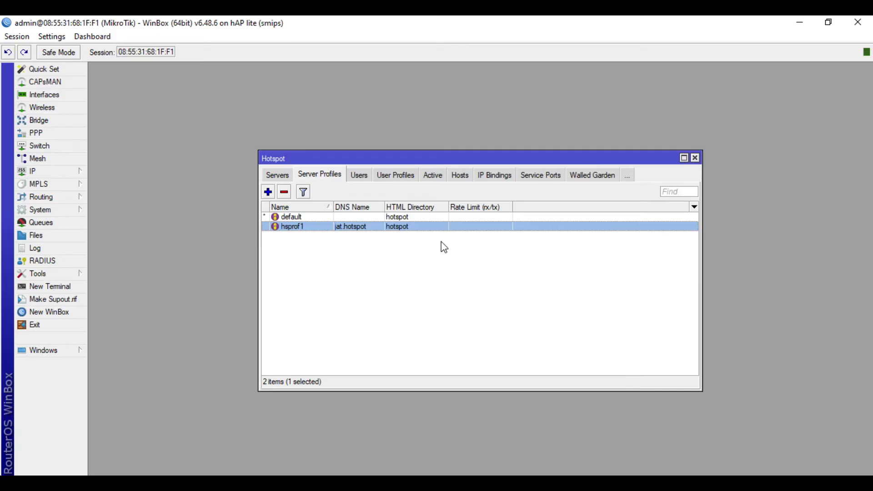
pyautogui.click(694, 158)
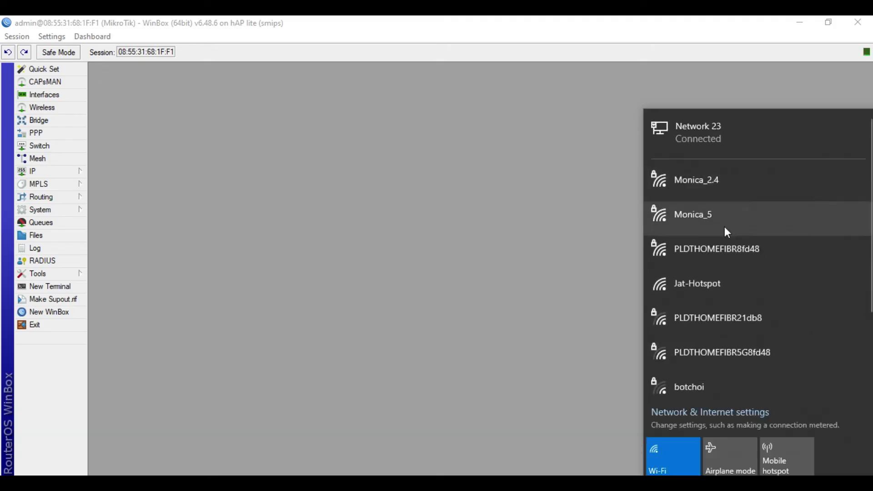
# - Join the open Jat-Hotspot Wi-Fi network with Connect automatically enabled
pyautogui.click(723, 288)
pyautogui.click(752, 349)
pyautogui.click(808, 378)
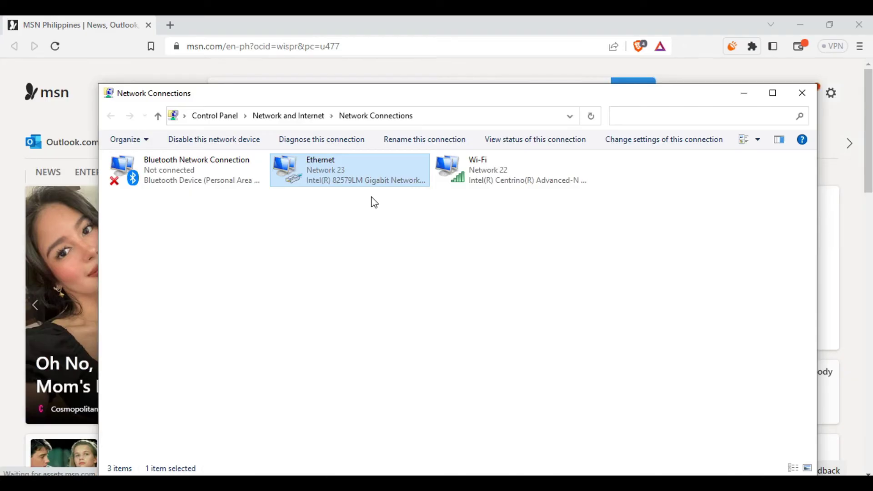
# - Select the Ethernet adapter in Network Connections and disable it
pyautogui.click(520, 191)
pyautogui.click(514, 181)
pyautogui.click(390, 177)
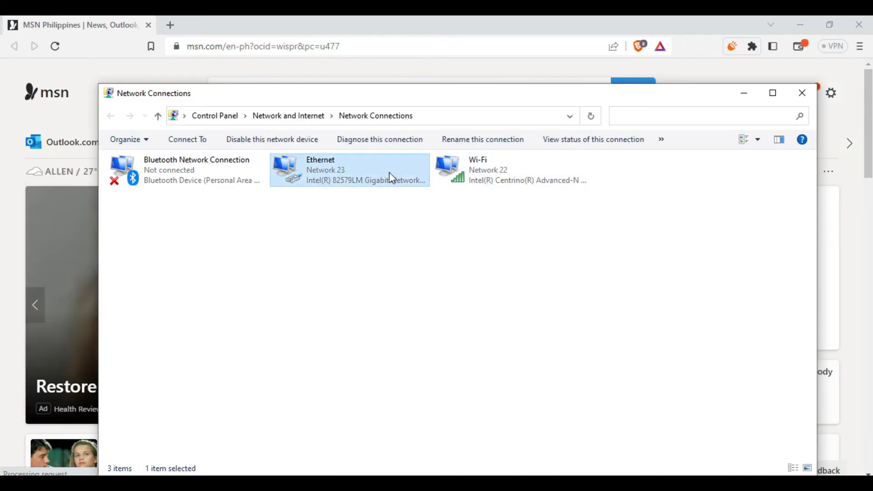
pyautogui.click(224, 145)
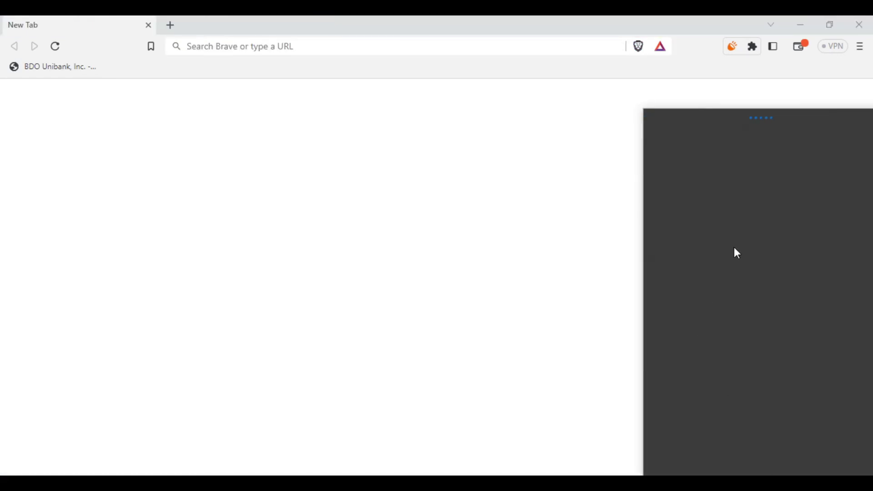
# - Forget the saved Jat-Hotspot network and reconnect to it
pyautogui.rightClick(764, 143)
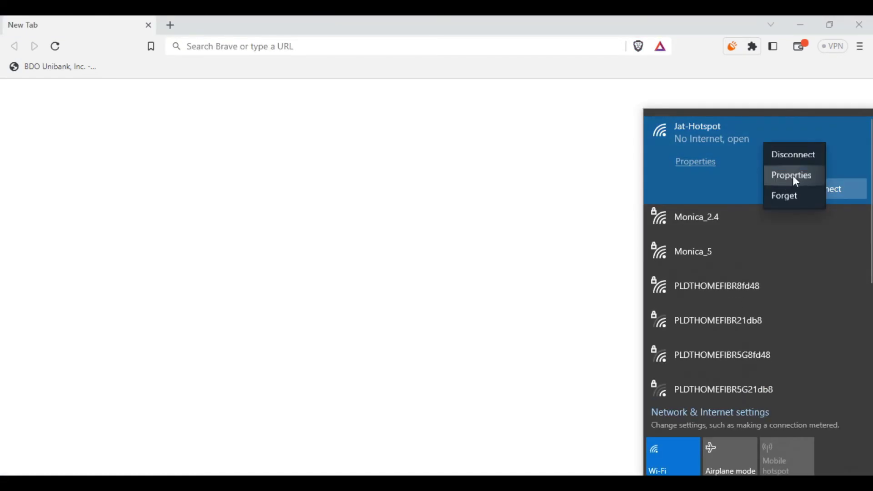
pyautogui.click(787, 200)
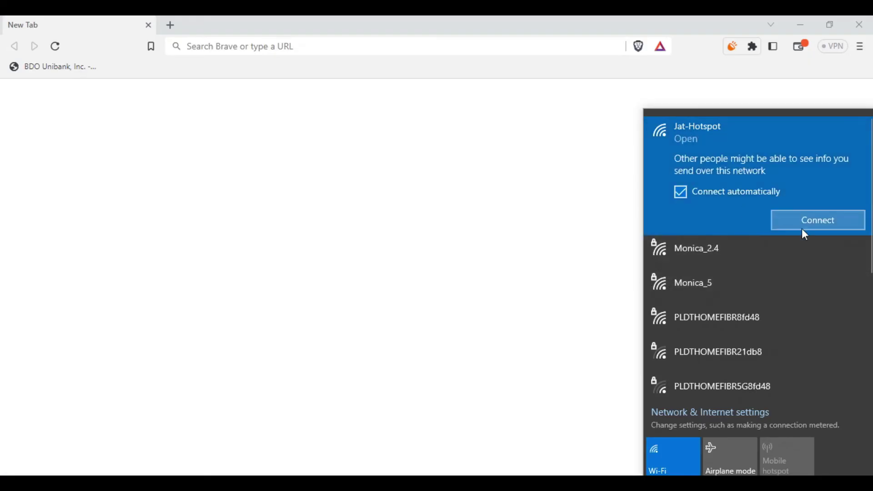
pyautogui.click(835, 225)
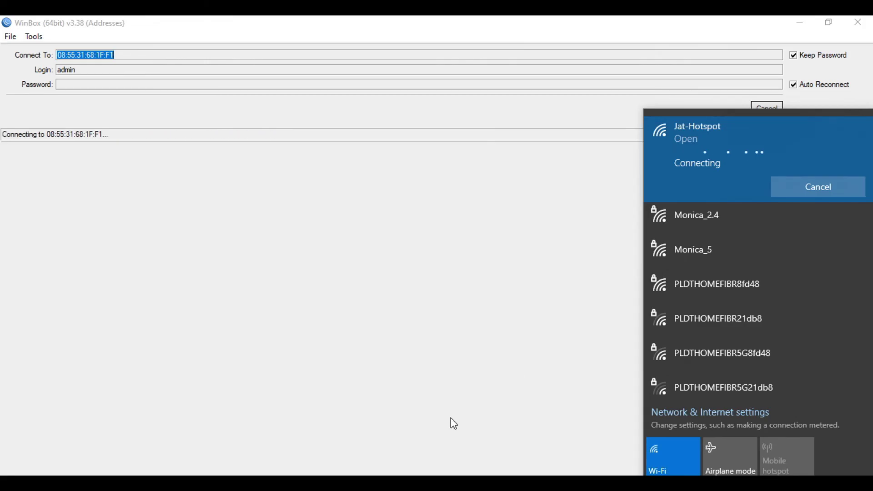
pyautogui.moveTo(266, 482)
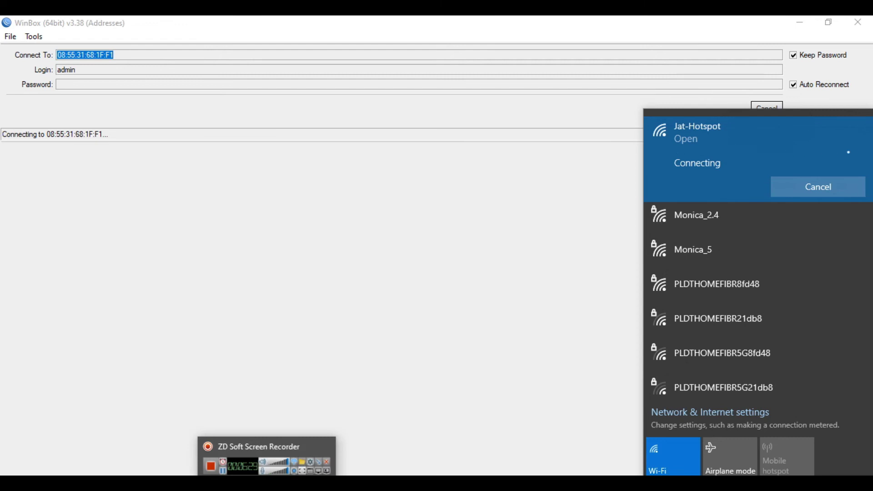
pyautogui.press('Escape')
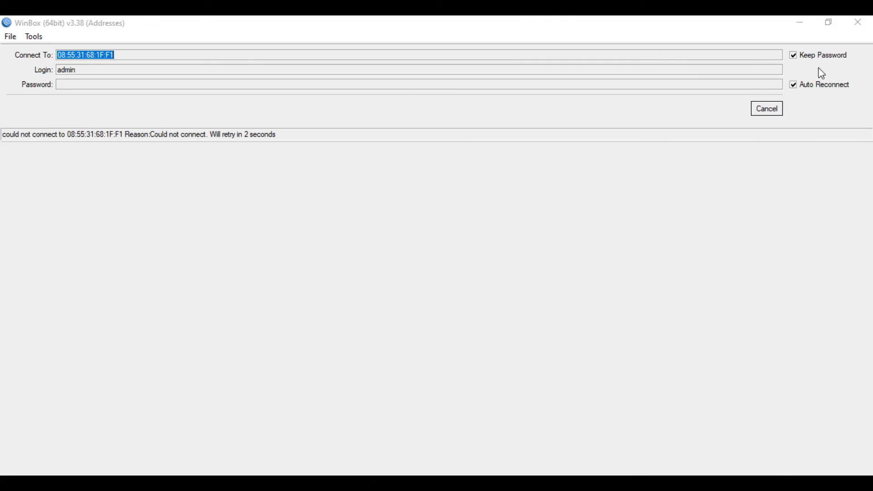
# - Minimize WinBox and reconnect to Jat-Hotspot with Connect automatically checked
pyautogui.click(800, 22)
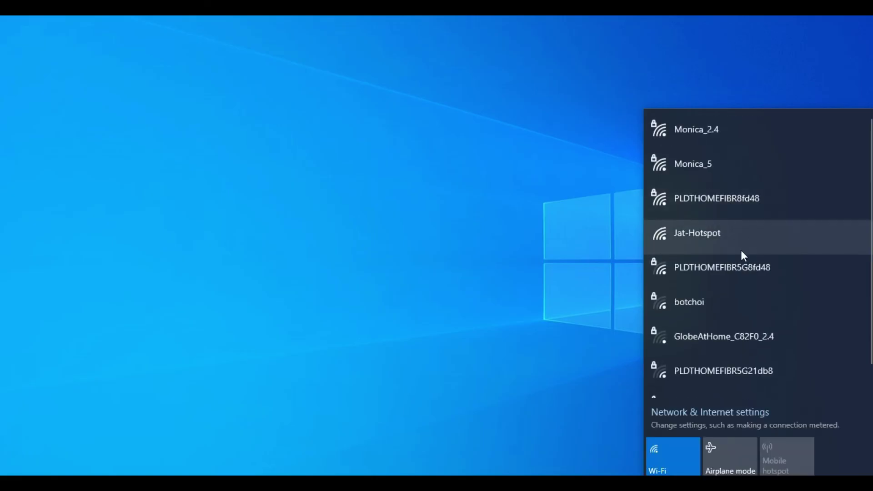
pyautogui.click(744, 239)
pyautogui.click(774, 303)
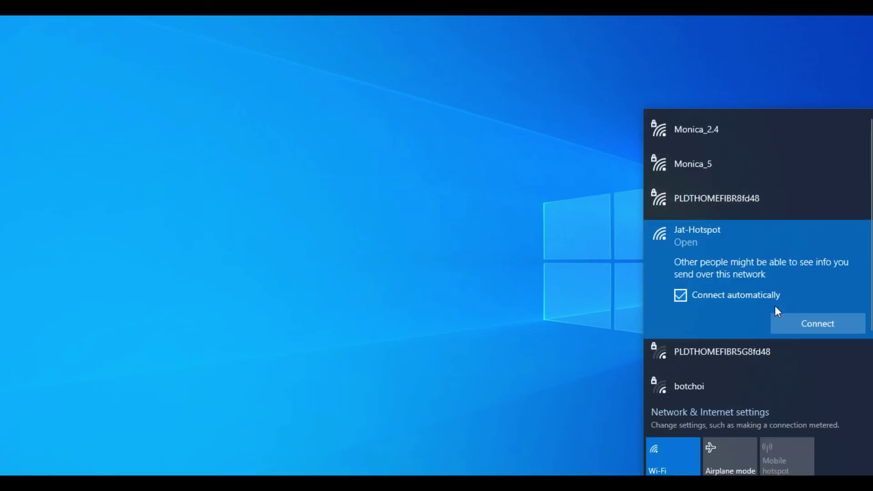
pyautogui.click(798, 325)
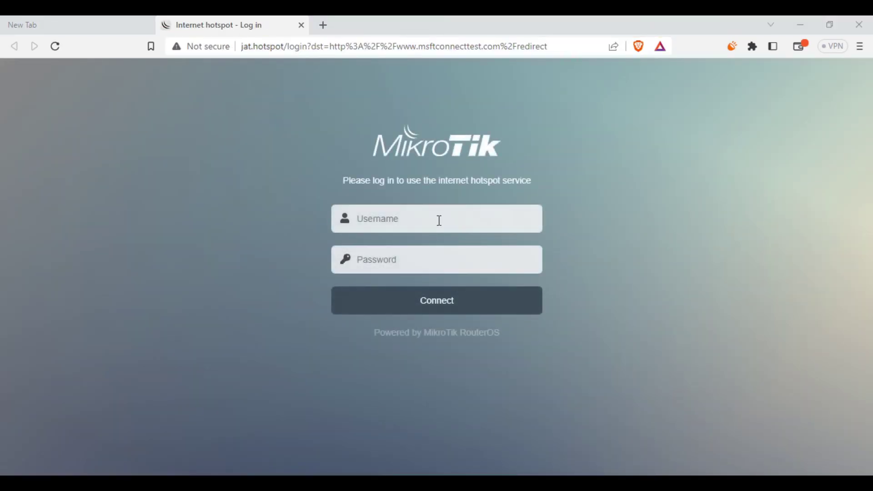
# - Close the empty tab and log in to the hotspot page as admin with its password
pyautogui.click(149, 25)
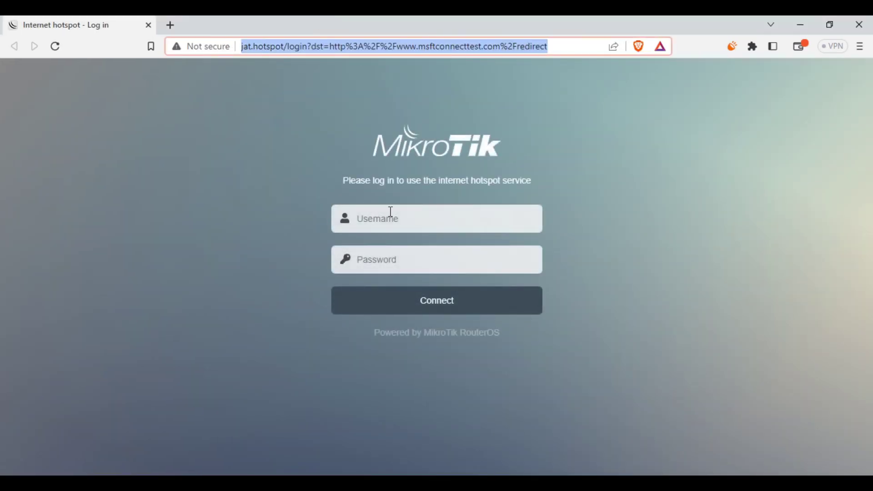
pyautogui.click(402, 222)
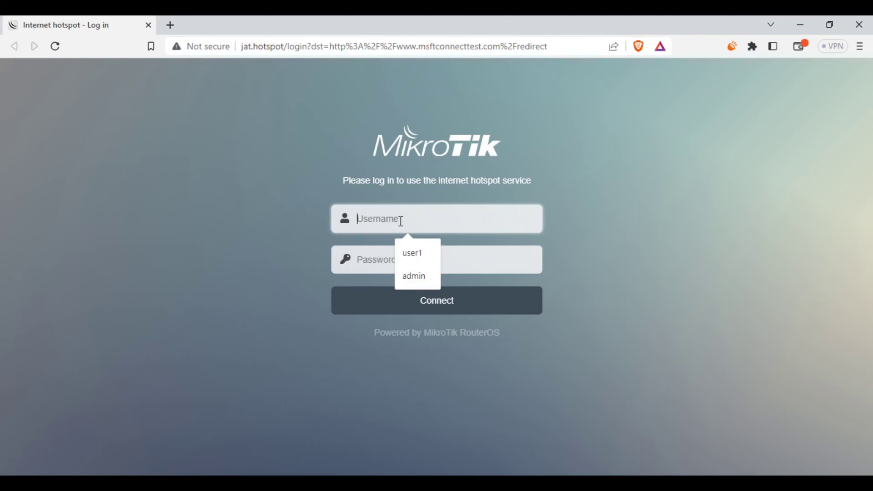
pyautogui.click(475, 249)
pyautogui.click(490, 224)
pyautogui.click(492, 266)
pyautogui.click(507, 223)
pyautogui.write('admin')
pyautogui.press('Tab')
pyautogui.write('a')
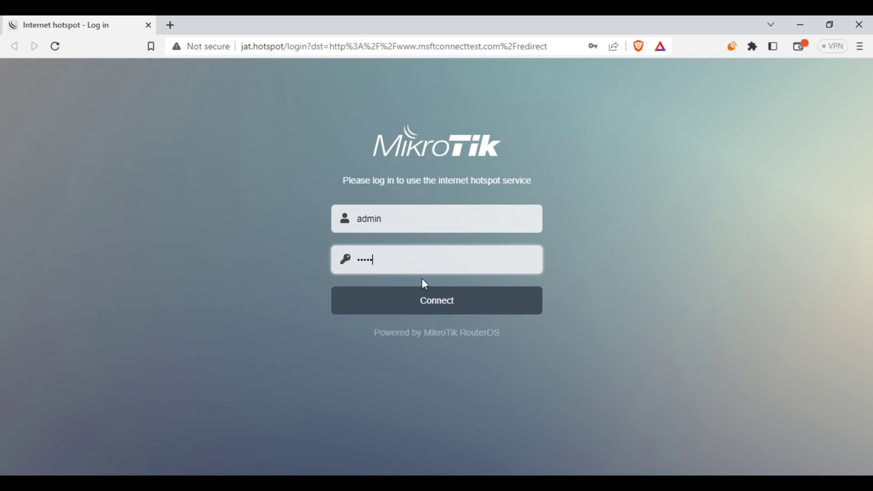
pyautogui.click(432, 302)
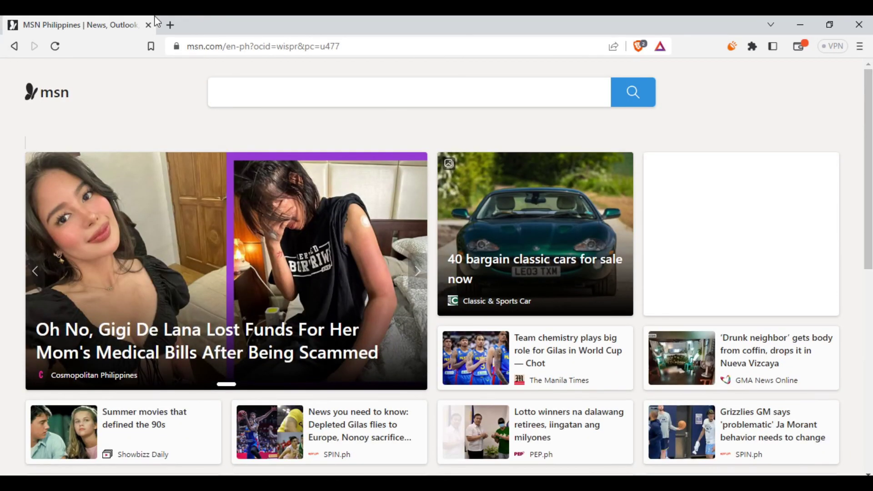
# - Run Speedtest in a new tab, getting a 5 ms ping and about 20 Mbps download
pyautogui.click(178, 26)
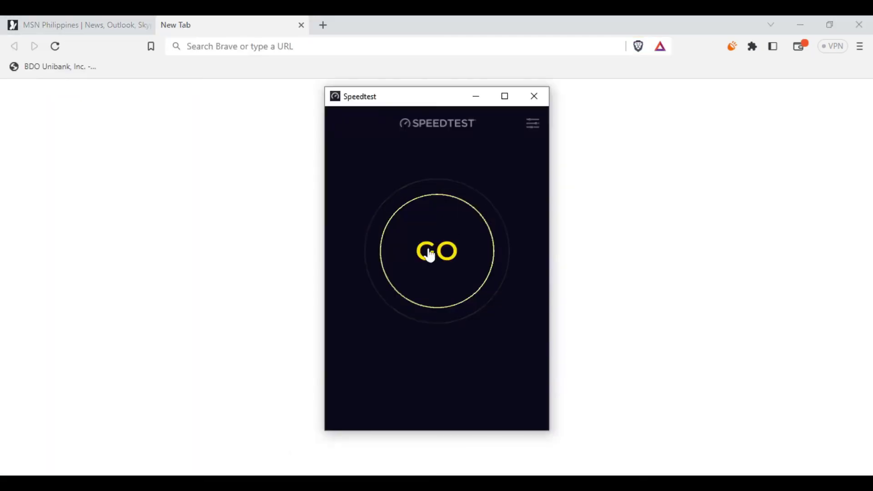
pyautogui.click(428, 250)
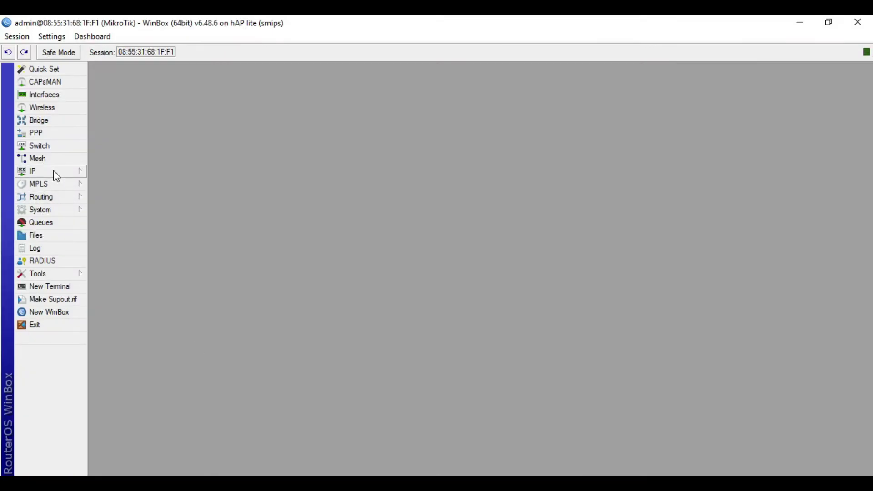
# - Open the active hotspot1 session from 10.5.50.254 in the Hotspot Active list
pyautogui.click(55, 172)
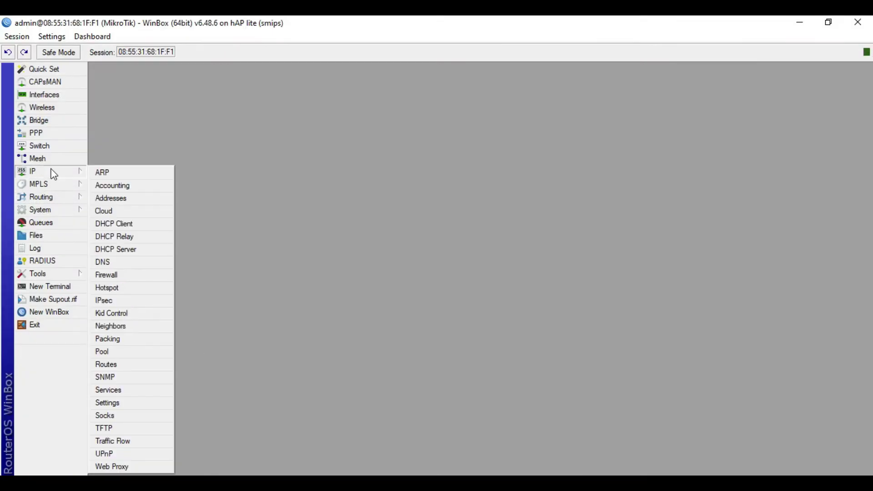
pyautogui.click(124, 289)
pyautogui.click(435, 176)
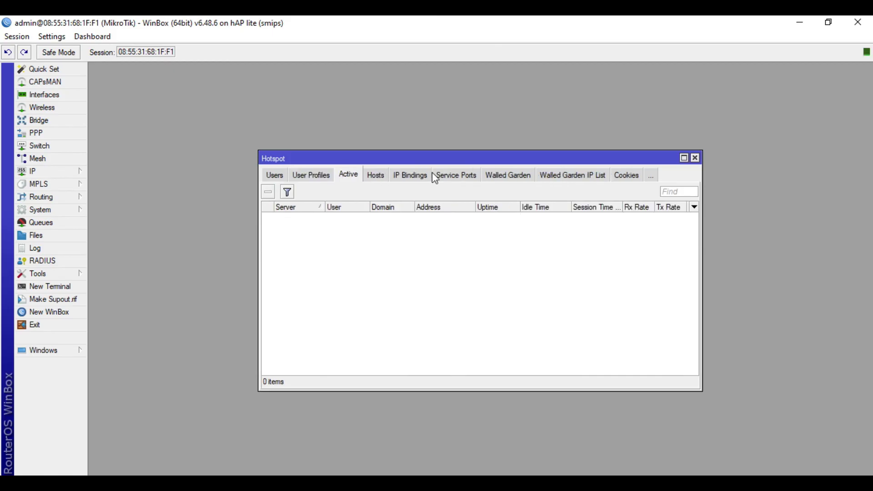
pyautogui.click(355, 218)
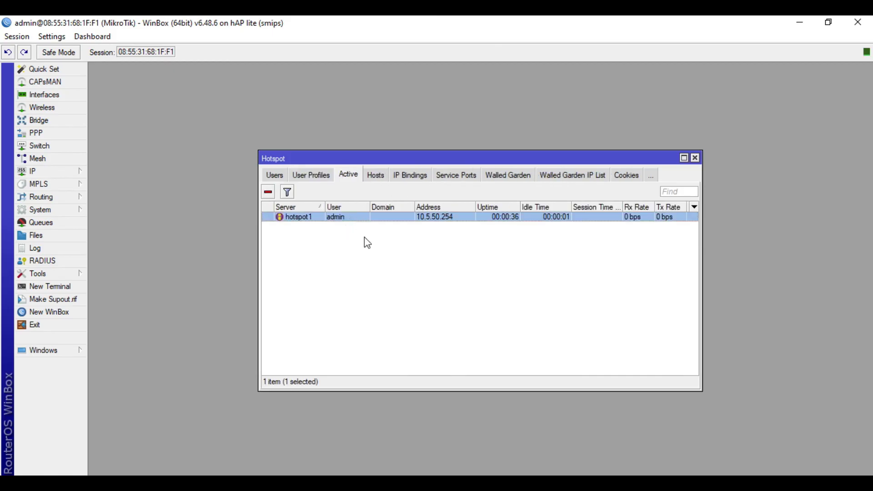
pyautogui.doubleClick(389, 219)
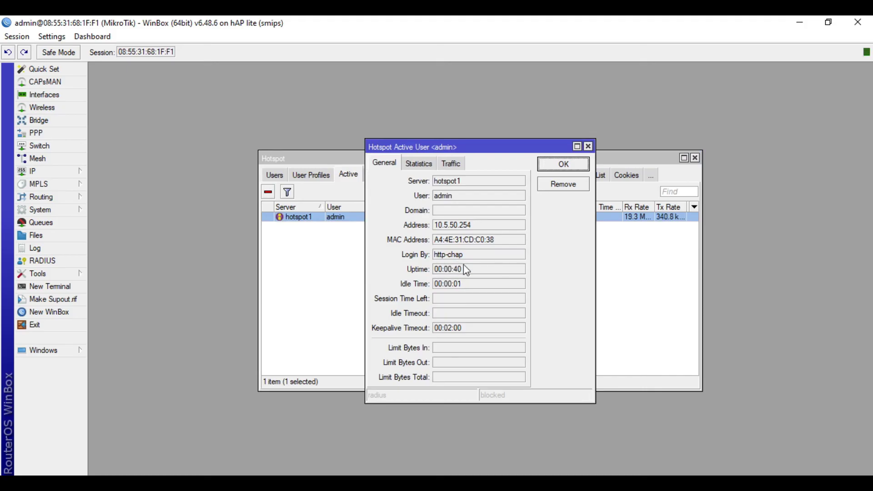
# - View the session's live traffic rates and compare the Rx rate with the running speed test
pyautogui.click(452, 163)
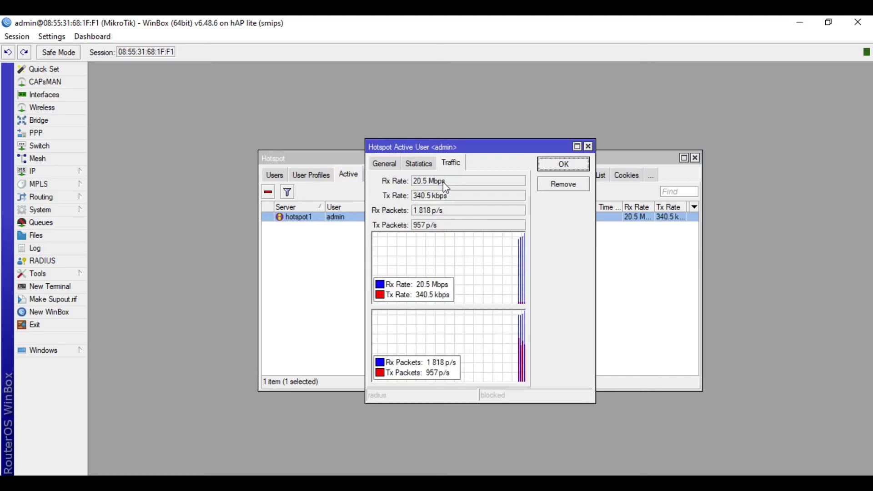
pyautogui.moveTo(447, 184); pyautogui.dragTo(413, 182)
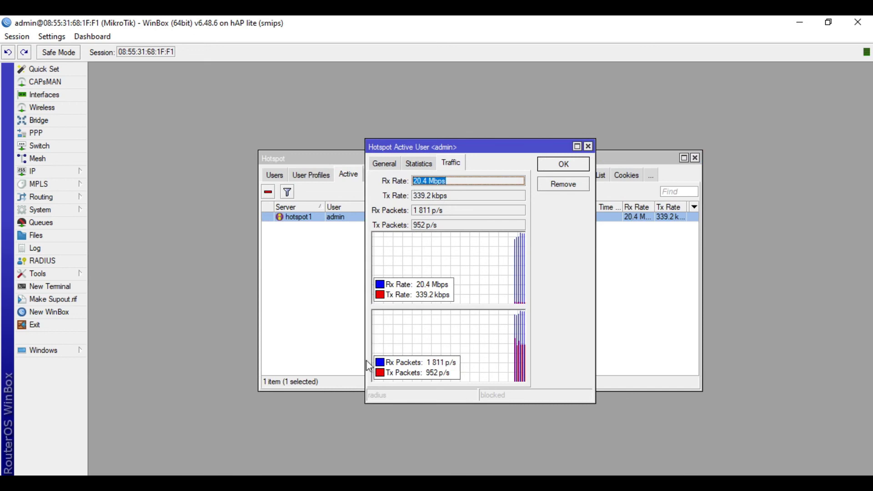
pyautogui.hotkey('alt', 'Tab')
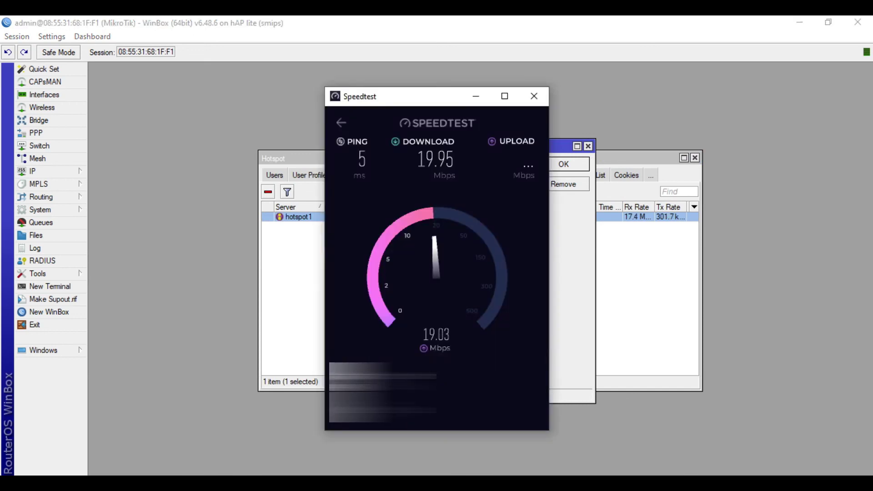
pyautogui.hotkey('alt', 'Tab')
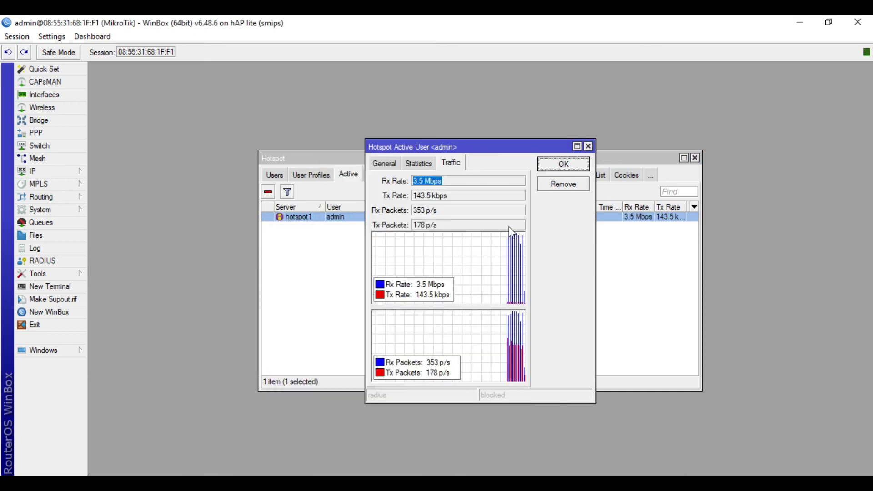